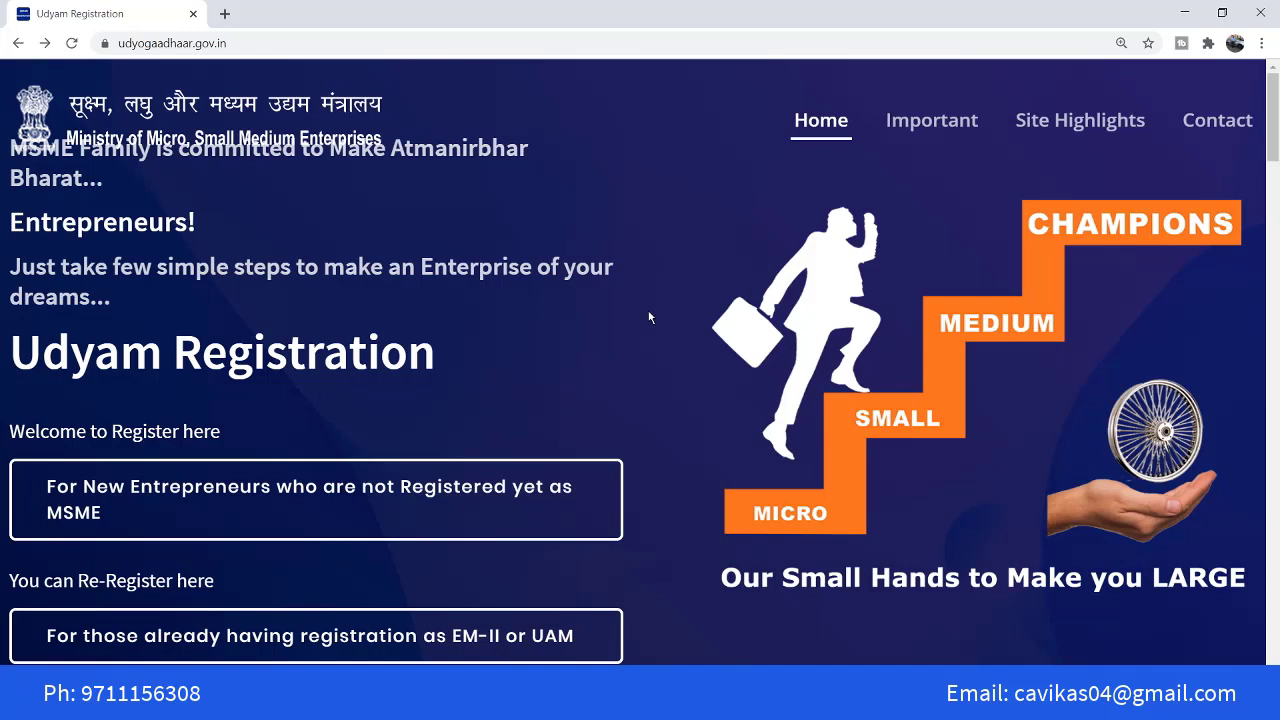
click(318, 100)
scroll(200, 392, down, 1)
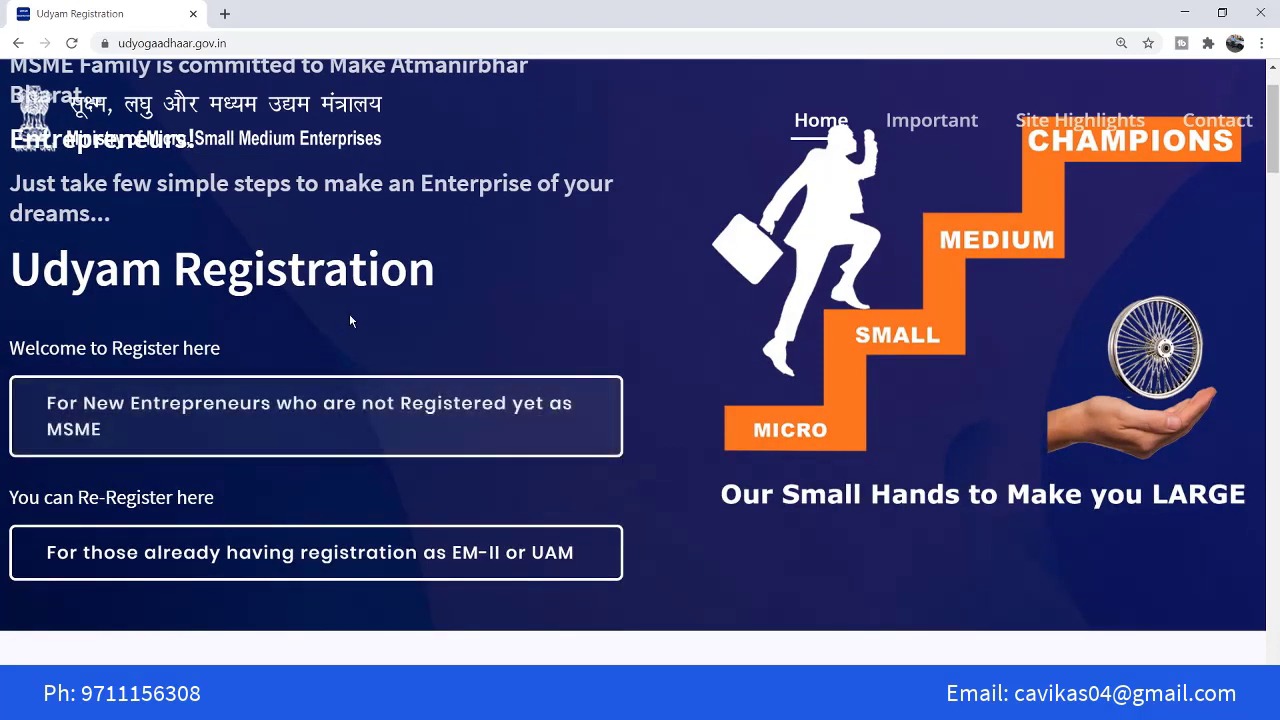
scroll(362, 308, up, 1)
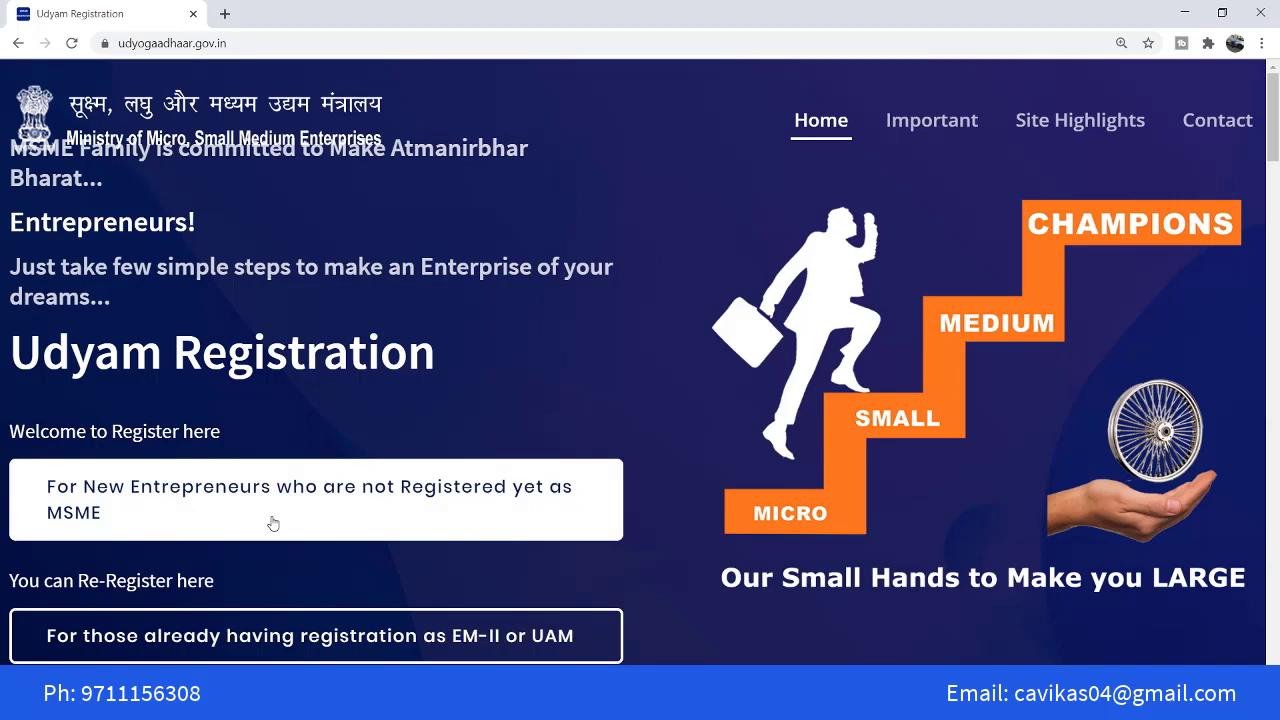
Start a new-entrepreneur registration, pasting the Aadhaar number and typing the entrepreneur's full name
click(240, 506)
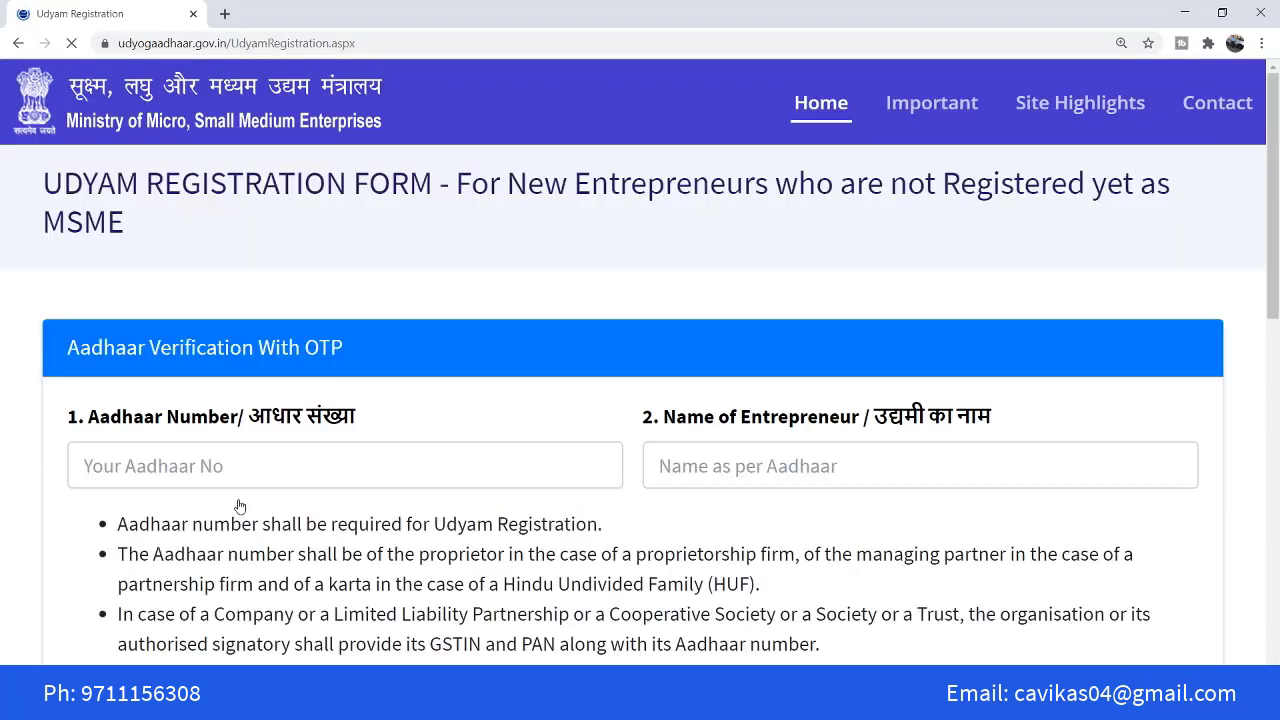
scroll(245, 487, down, 1)
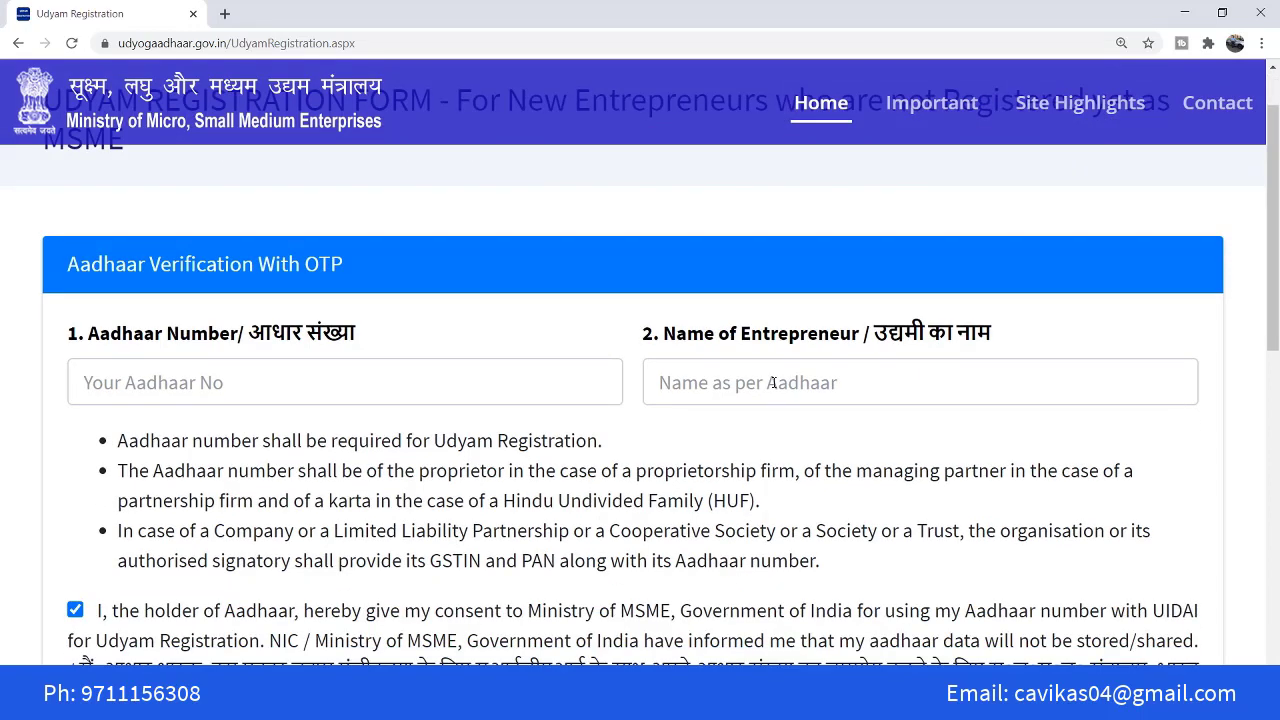
click(237, 383)
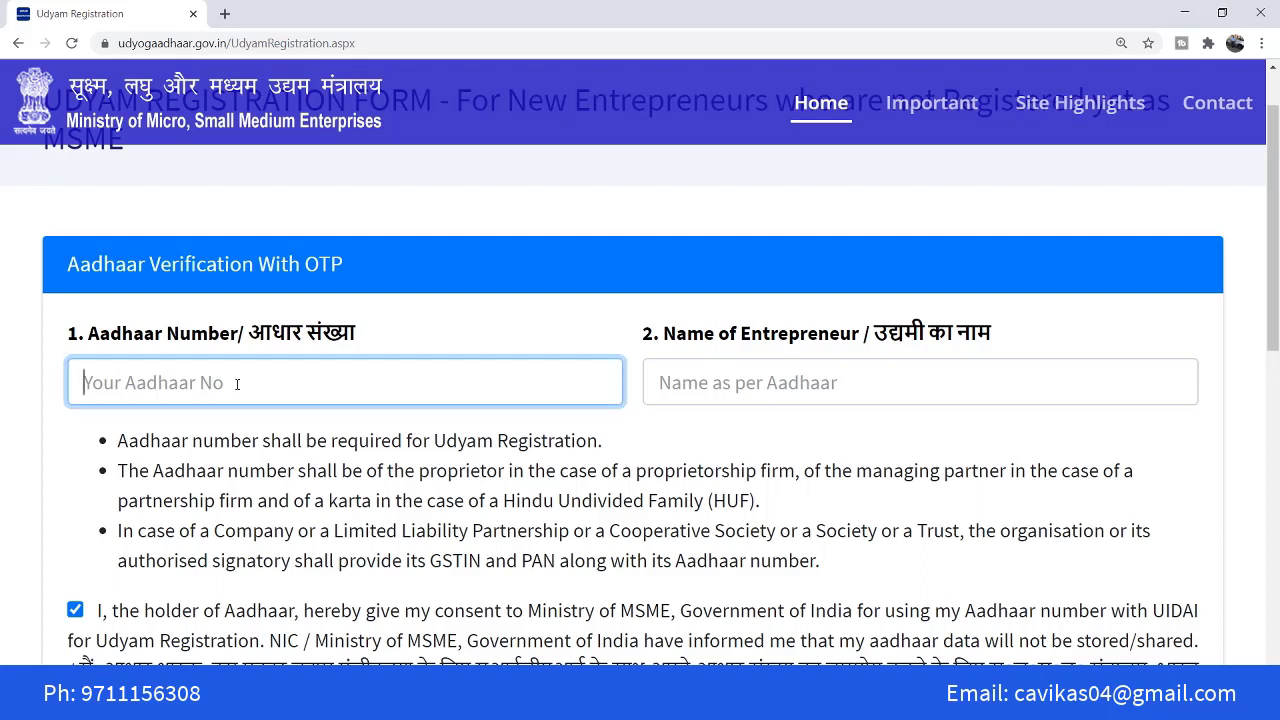
key(ctrl+v)
click(659, 383)
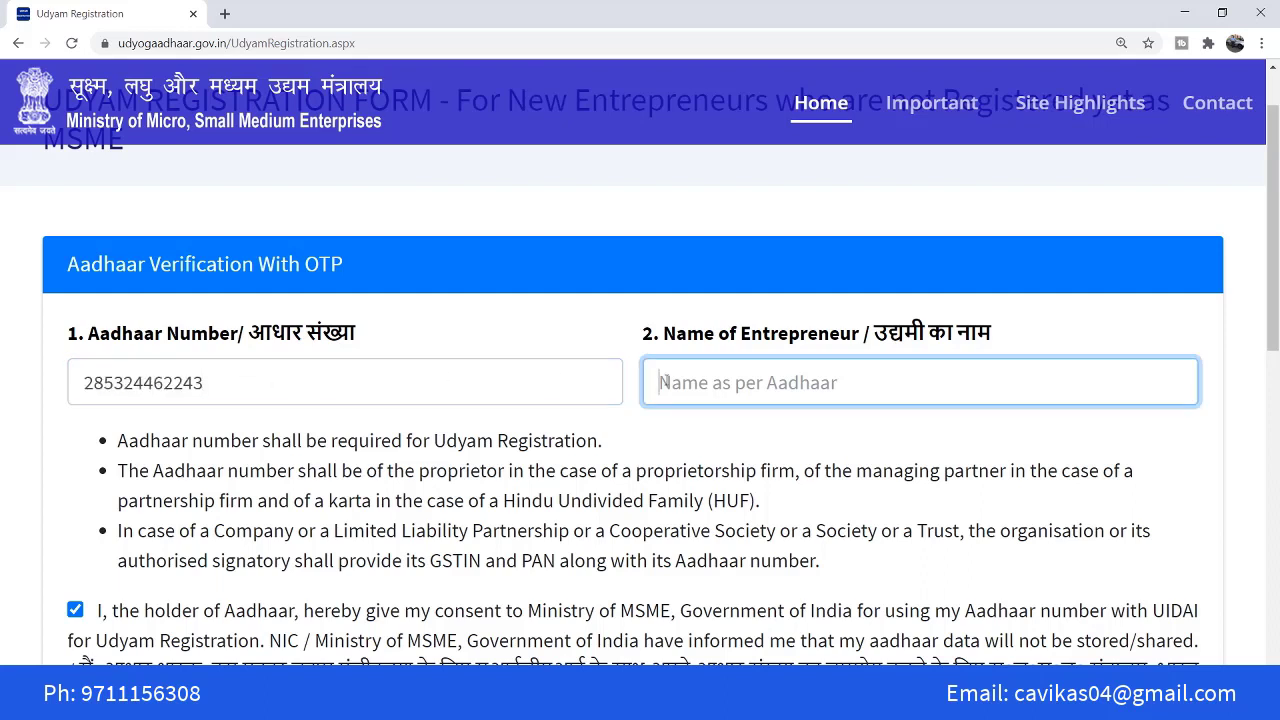
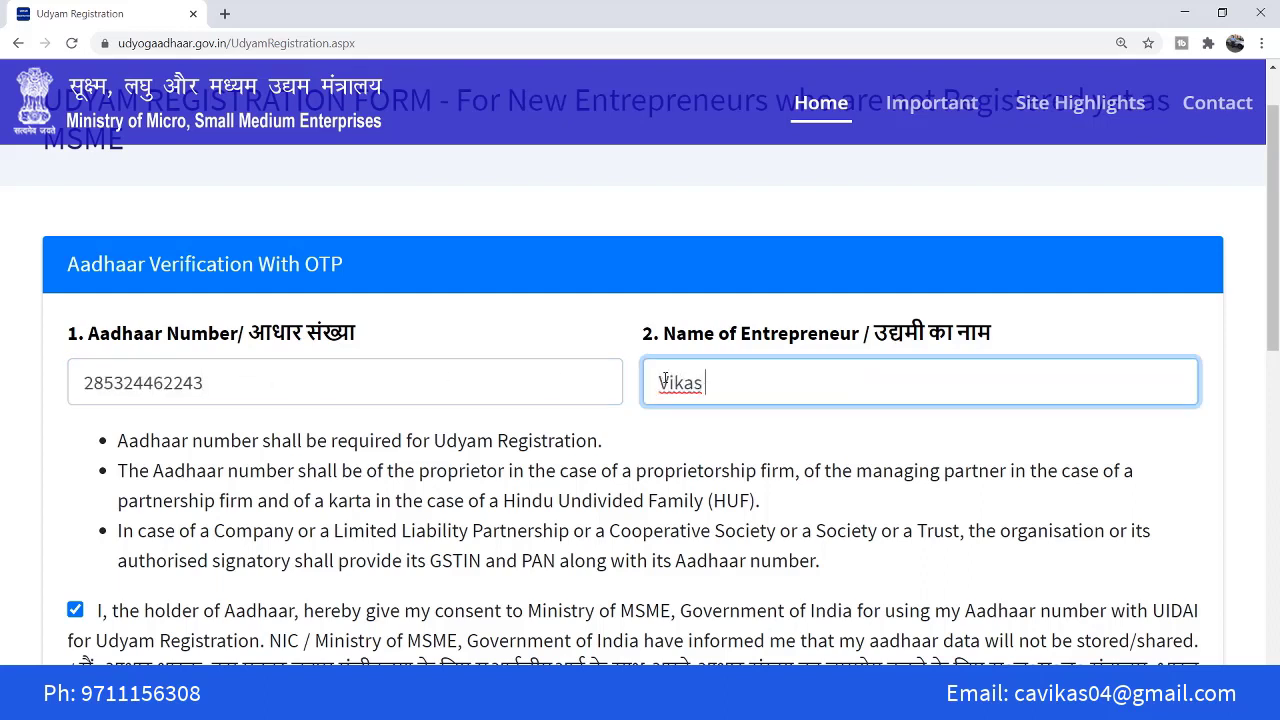
scroll(95, 555, down, 2)
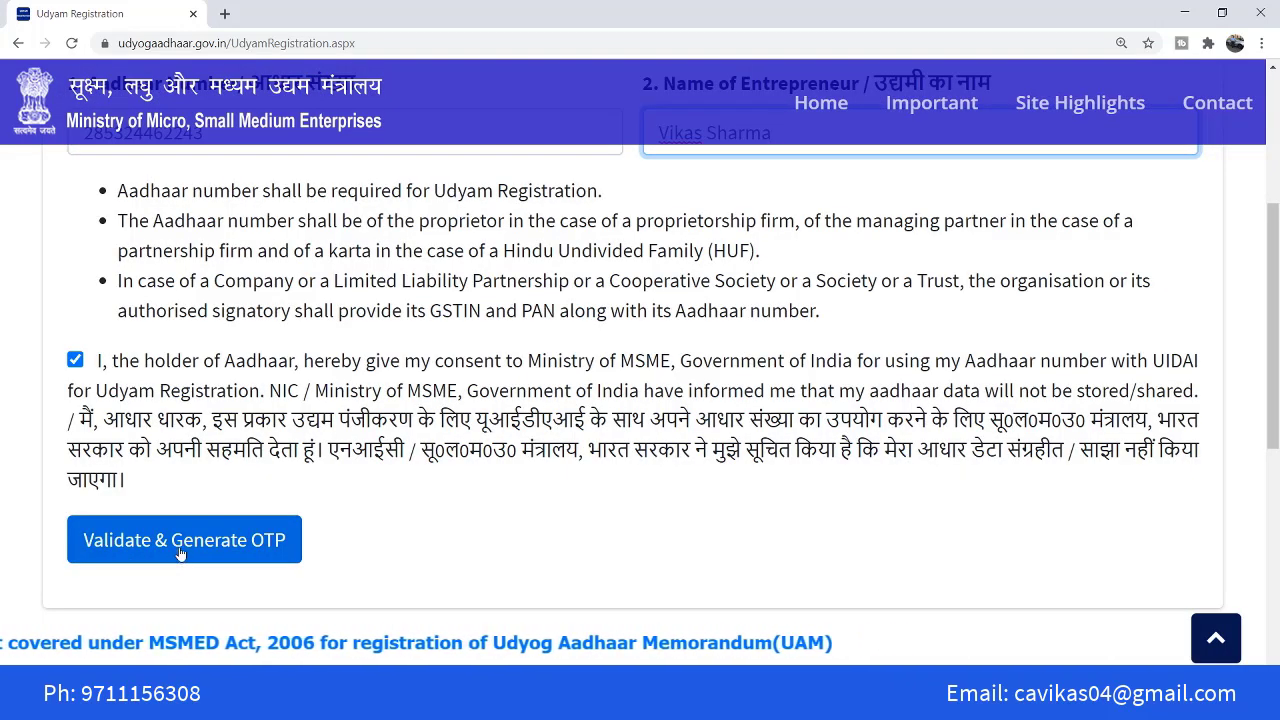
Request an Aadhaar OTP, then enter and submit the received code
click(143, 545)
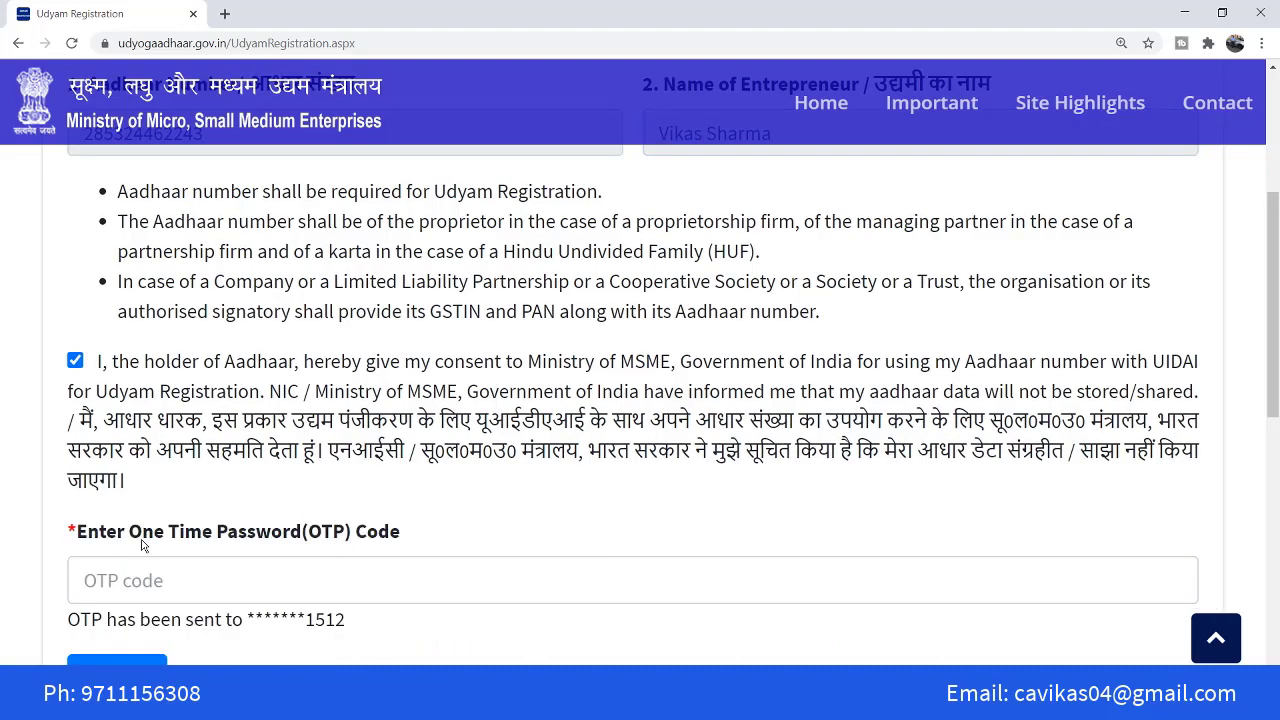
click(138, 571)
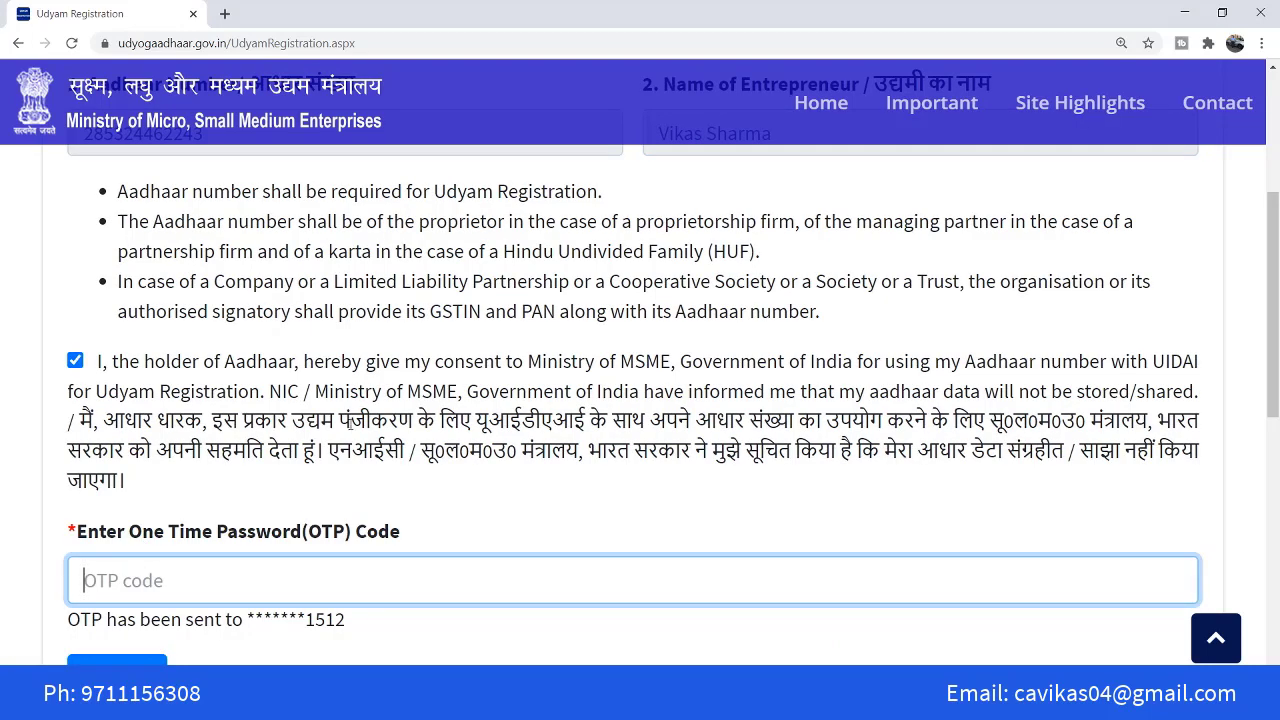
scroll(336, 418, up, 2)
scroll(313, 522, down, 3)
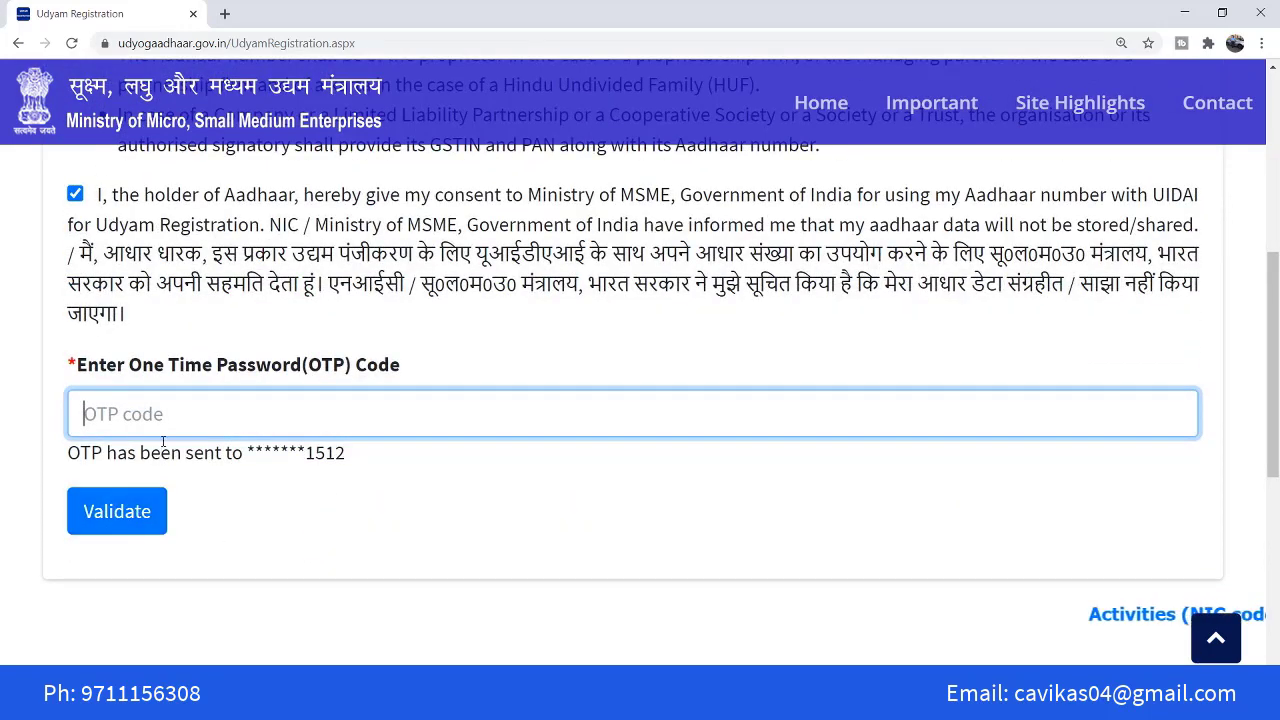
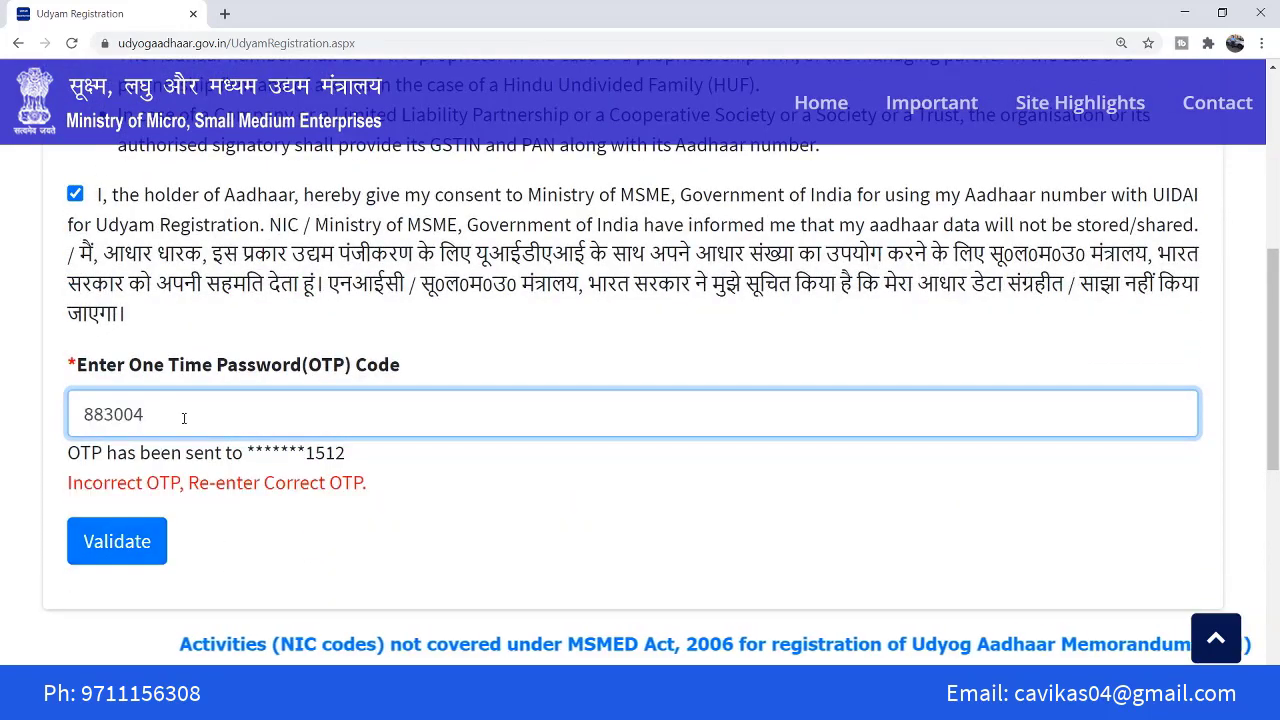
click(116, 541)
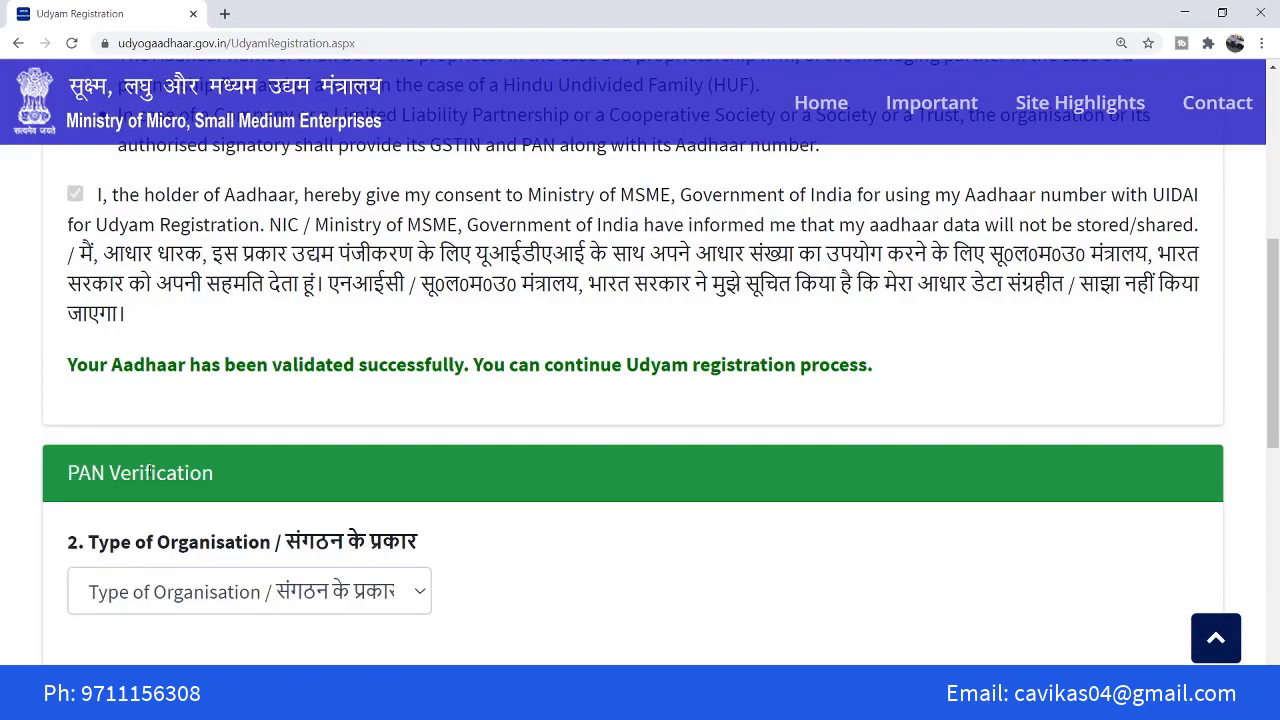
Zoom out, choose '1. Proprietary' as the organisation type, and answer No for PAN
key(ctrl+minus)
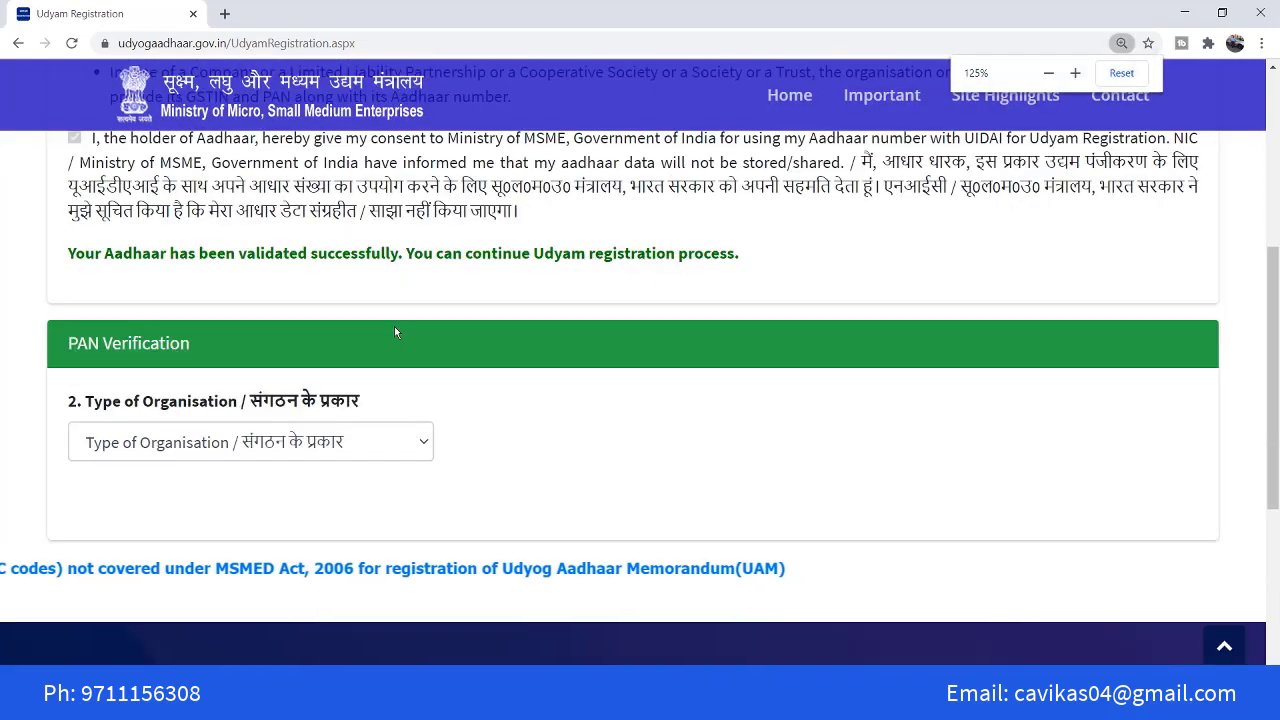
scroll(394, 328, down, 2)
scroll(394, 328, up, 4)
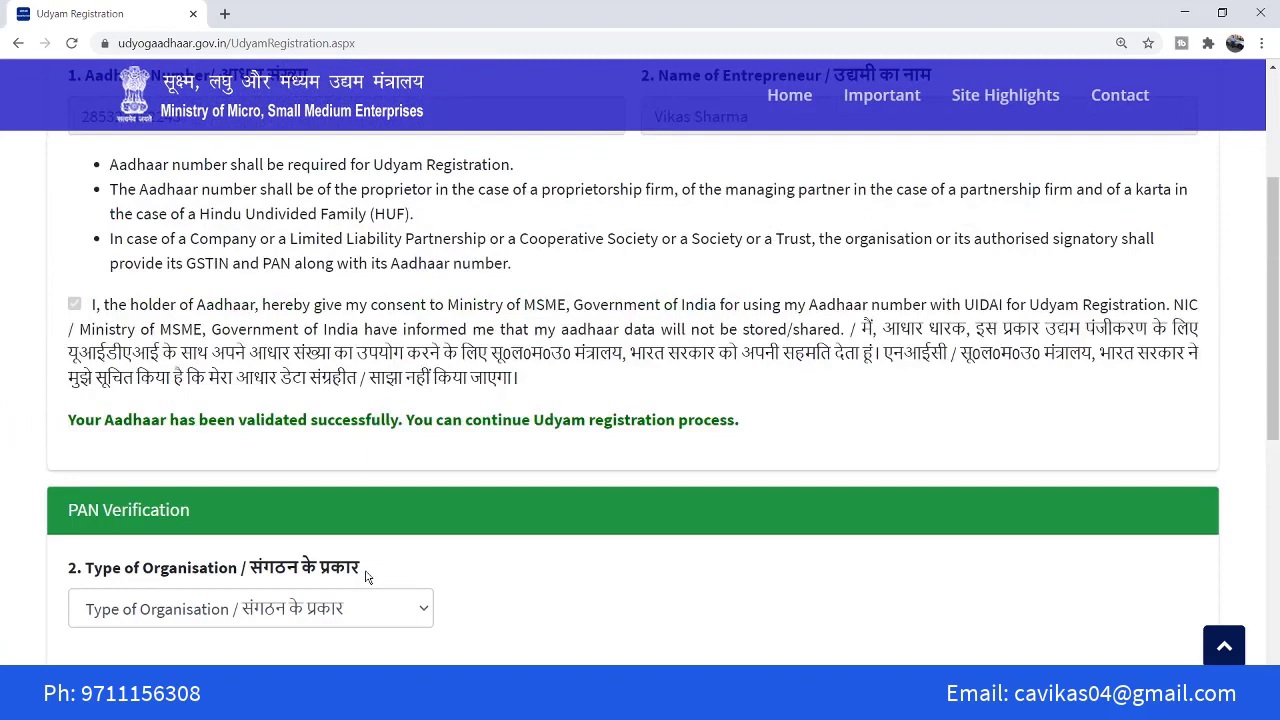
scroll(386, 534, down, 2)
click(243, 447)
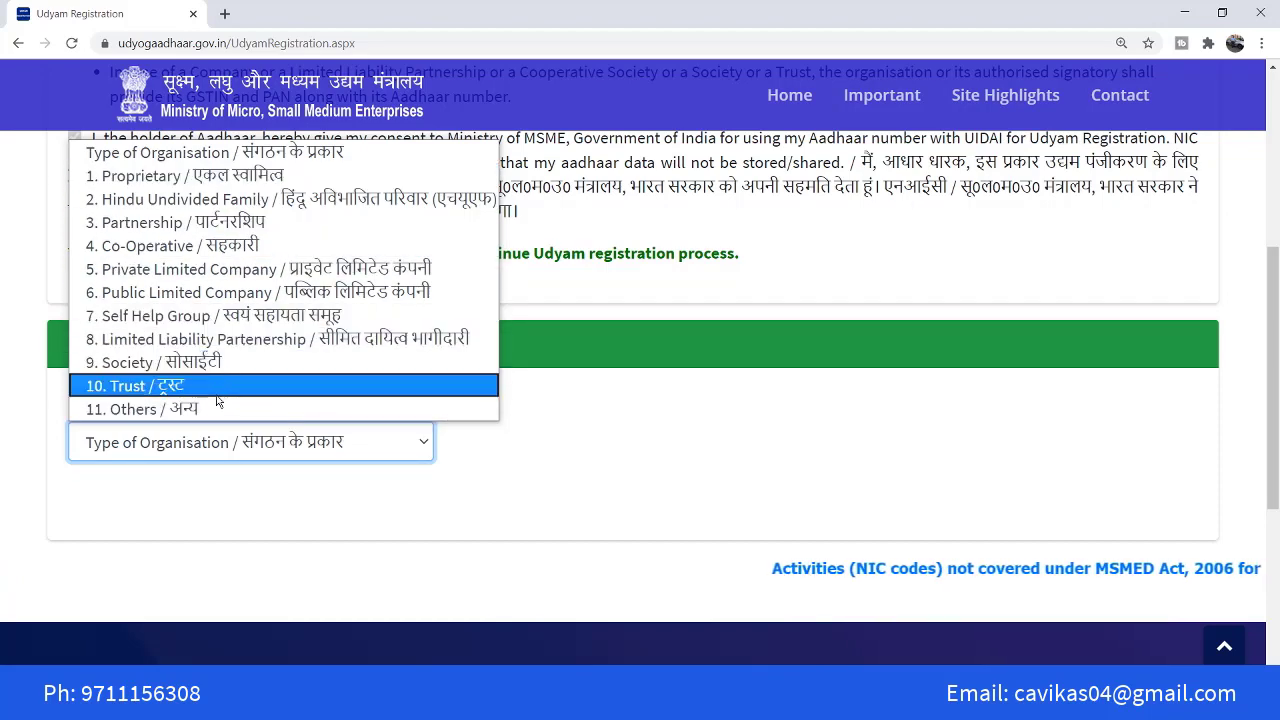
click(208, 175)
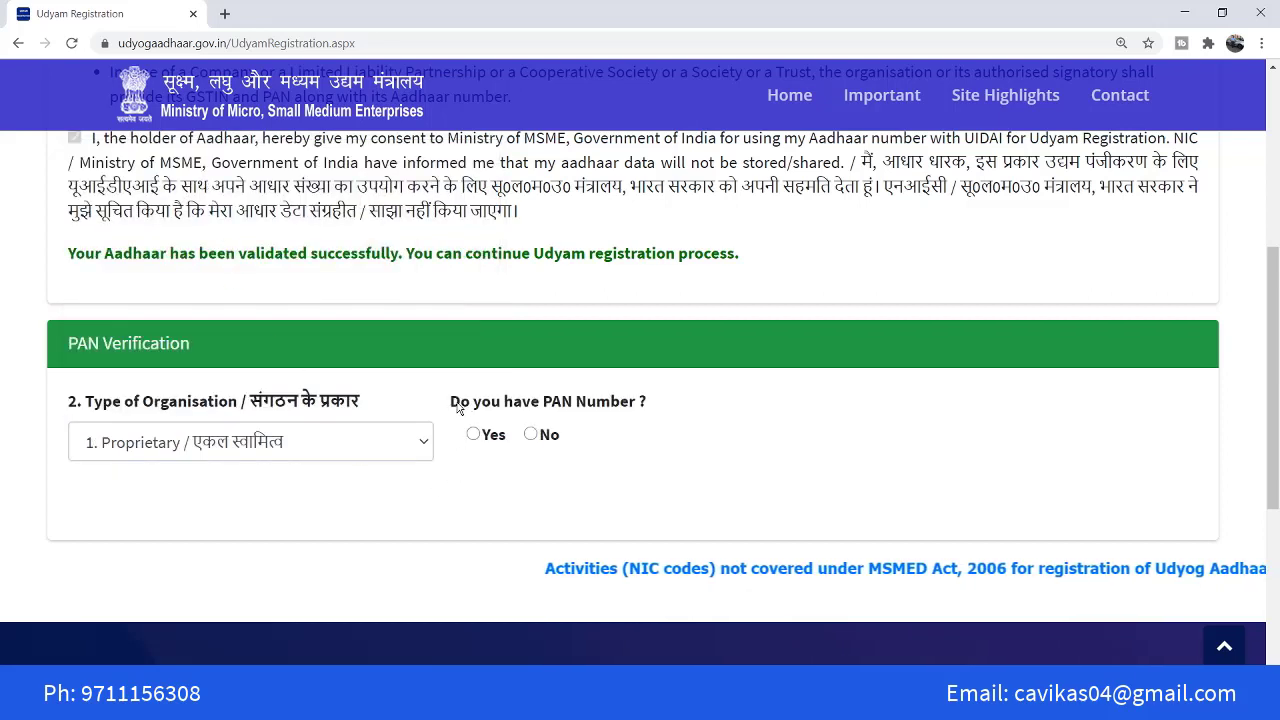
click(531, 436)
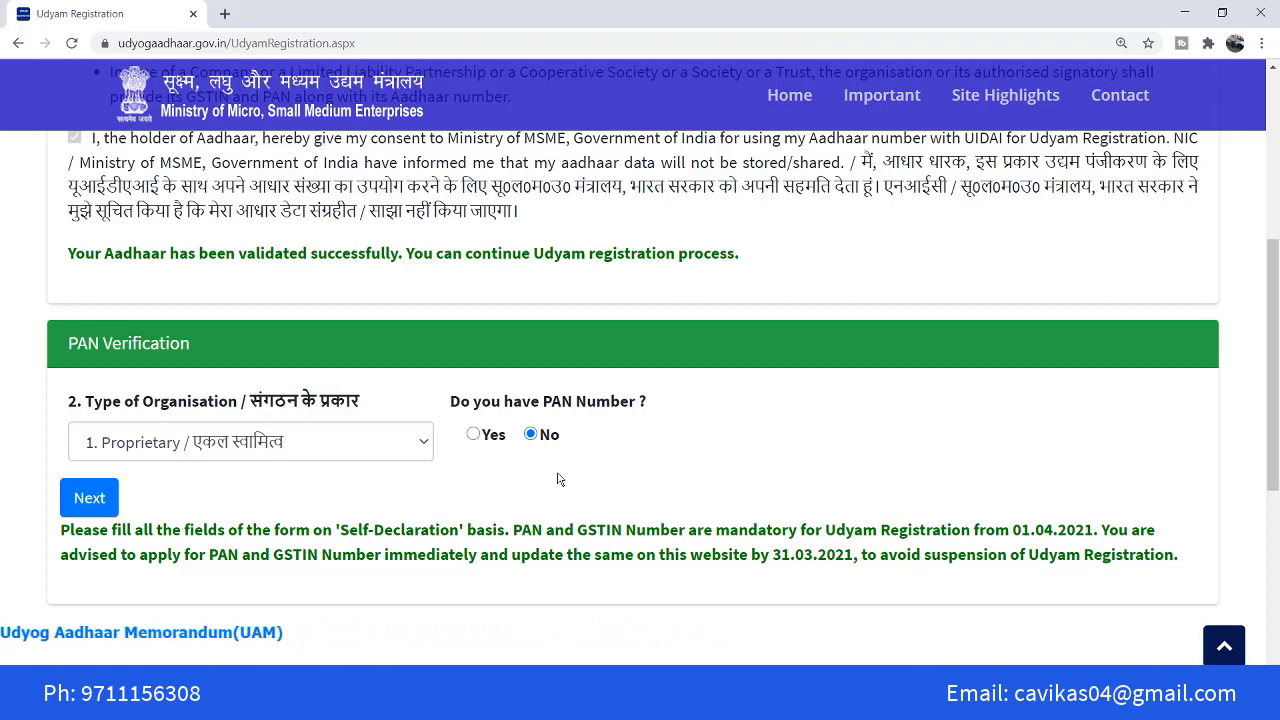
Answer Yes for PAN, paste in the PAN number, and validate it
click(473, 436)
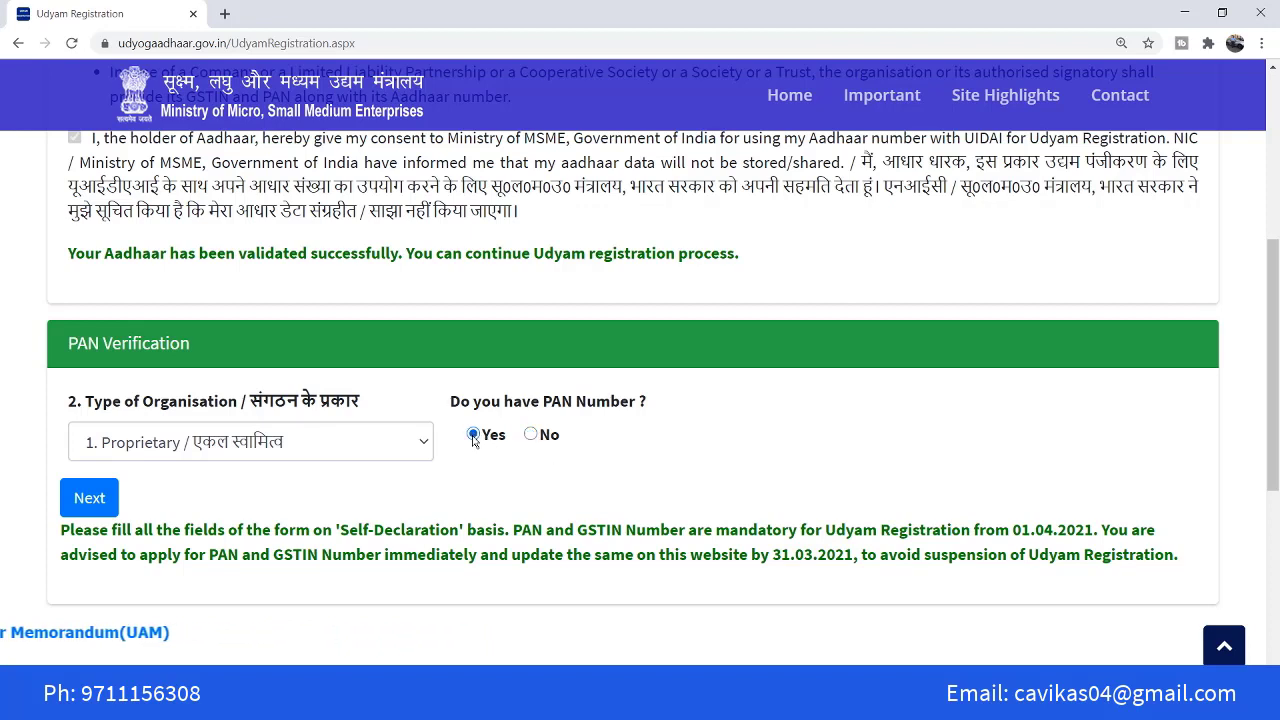
click(966, 446)
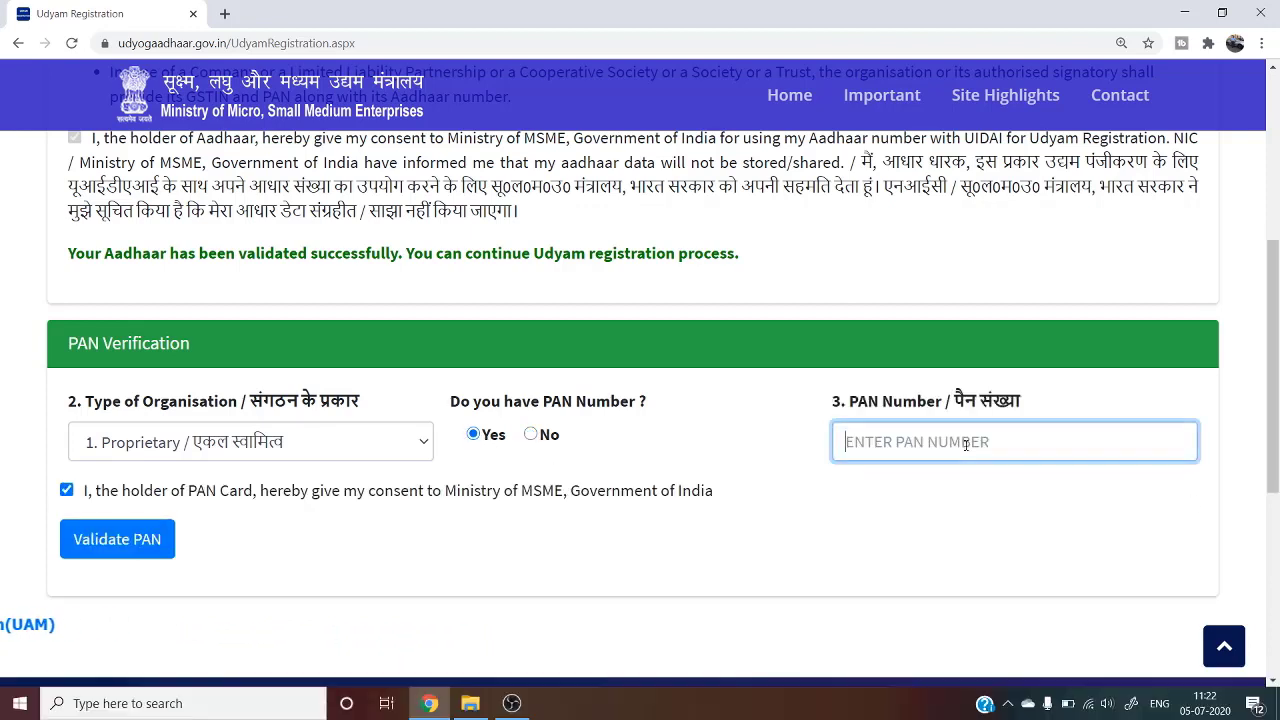
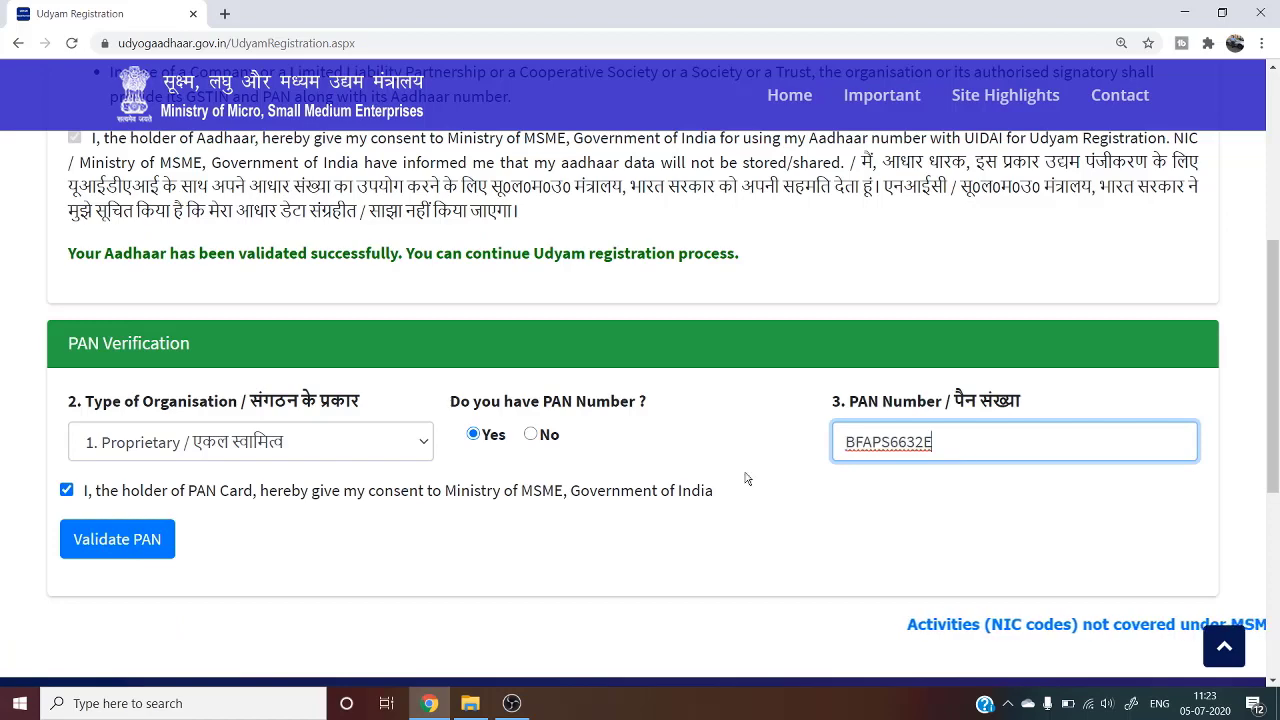
click(104, 549)
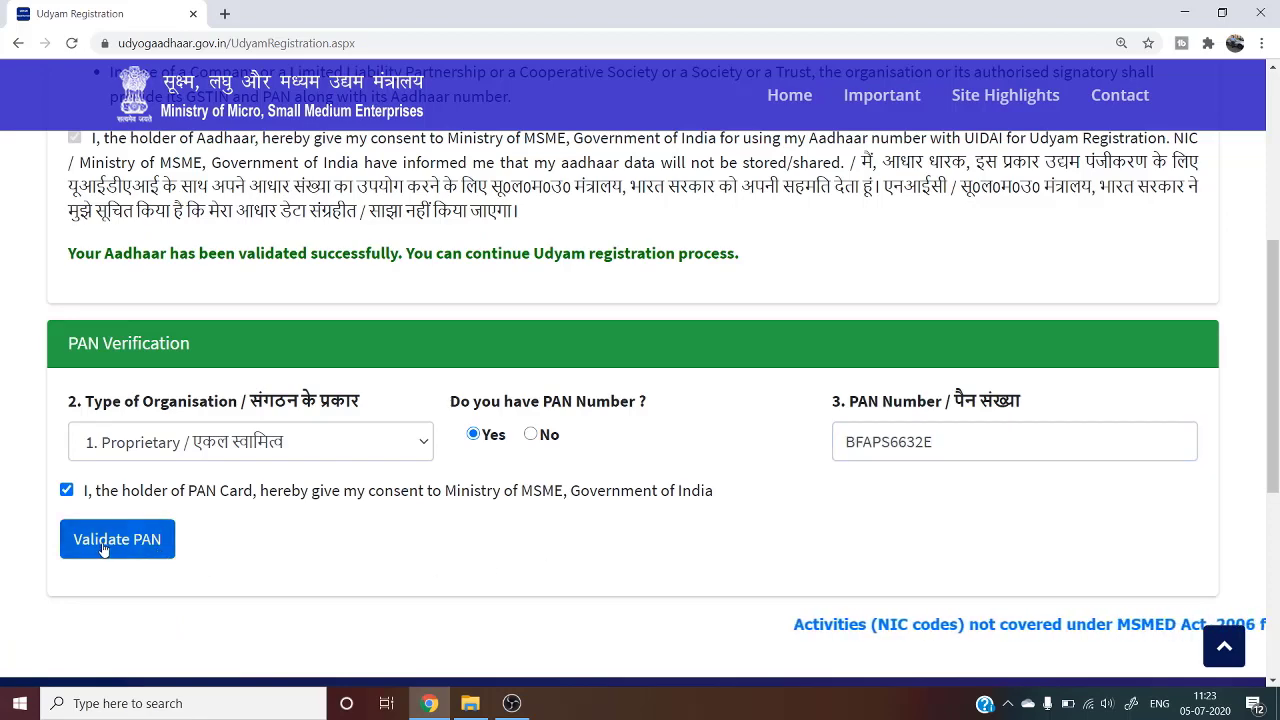
scroll(460, 440, down, 3)
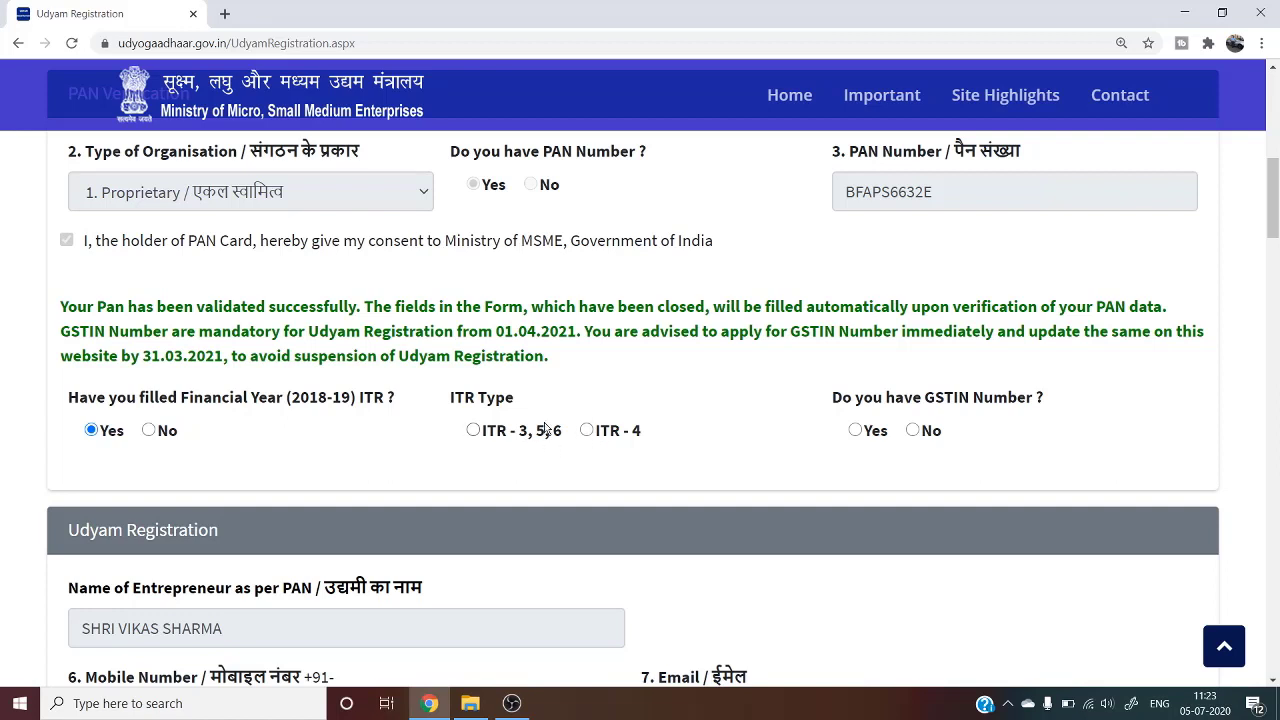
Select ITR - 4 as the ITR type and answer No to having a GSTIN
click(587, 431)
click(913, 431)
scroll(598, 446, down, 3)
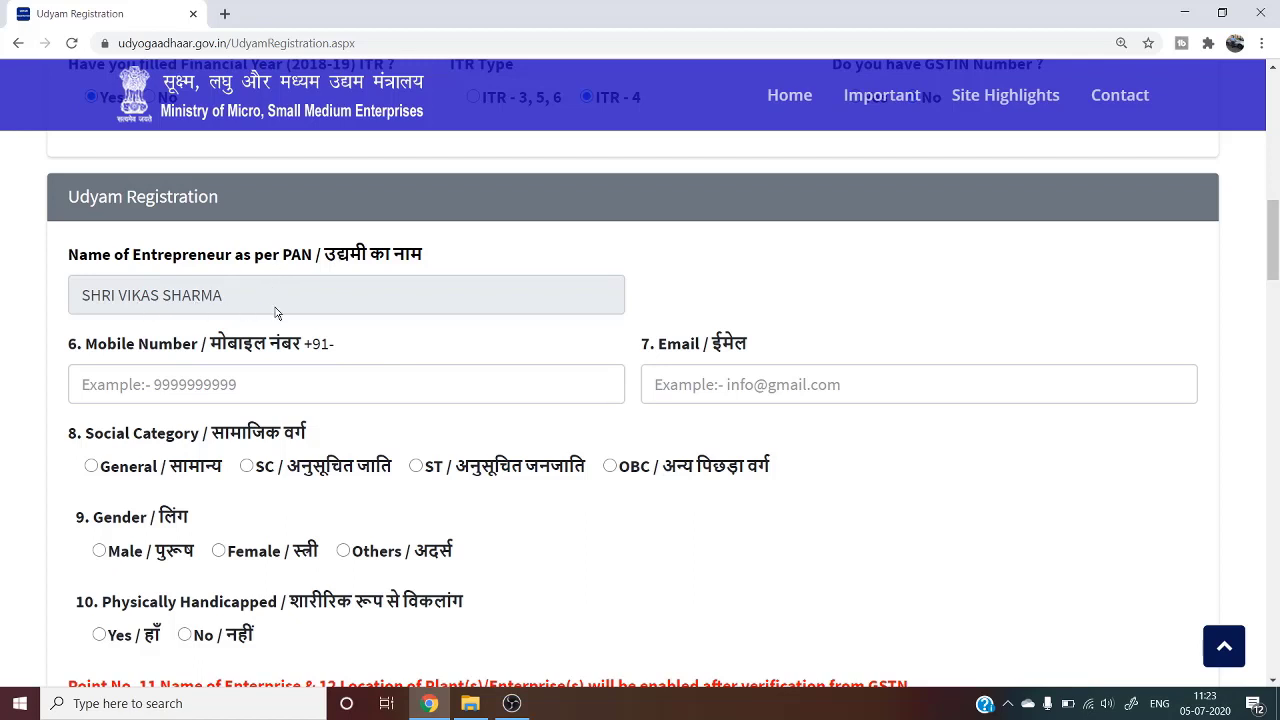
Enter the entrepreneur's mobile number and e-mail address, accepting the suggested e-mail
click(106, 380)
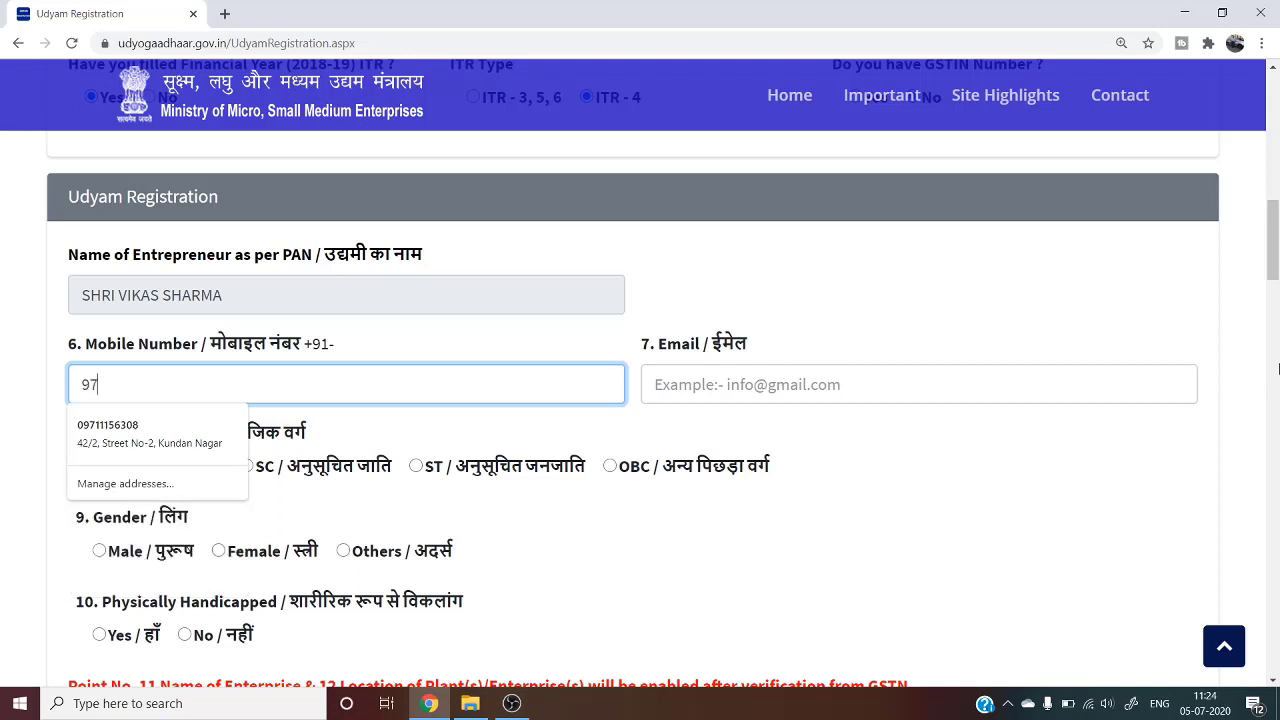
key(Tab)
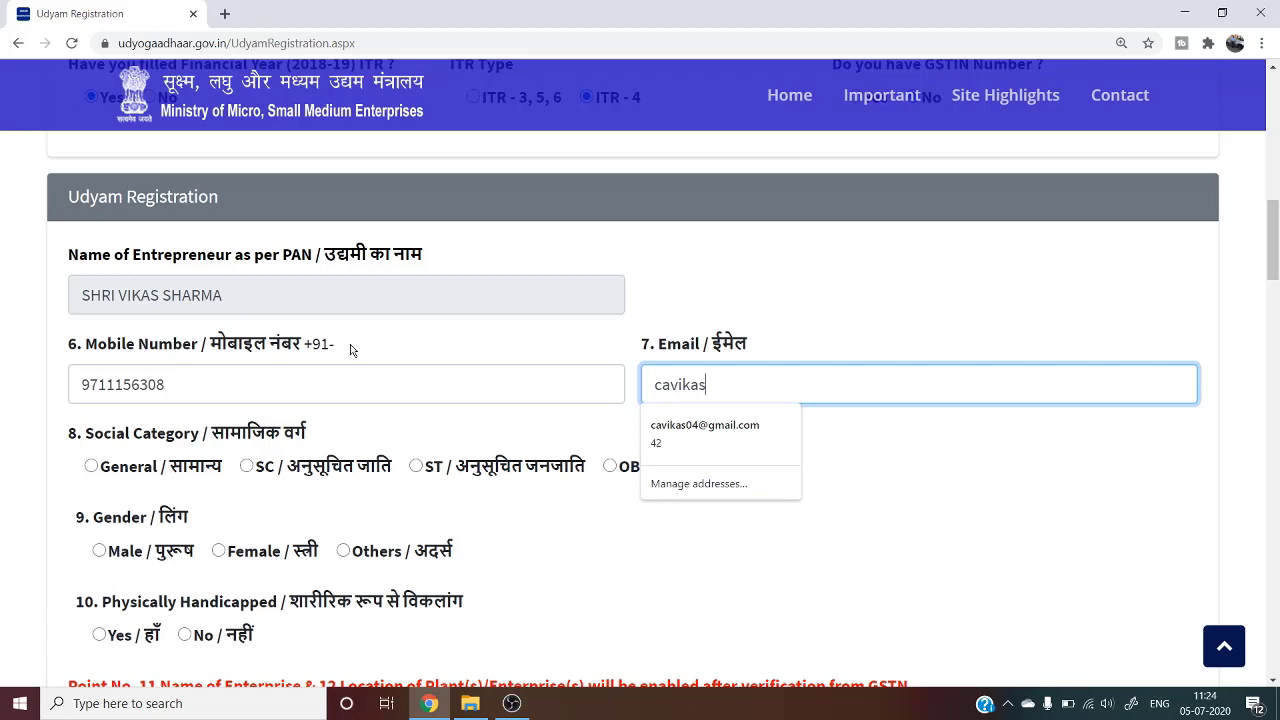
key(Down)
key(Tab)
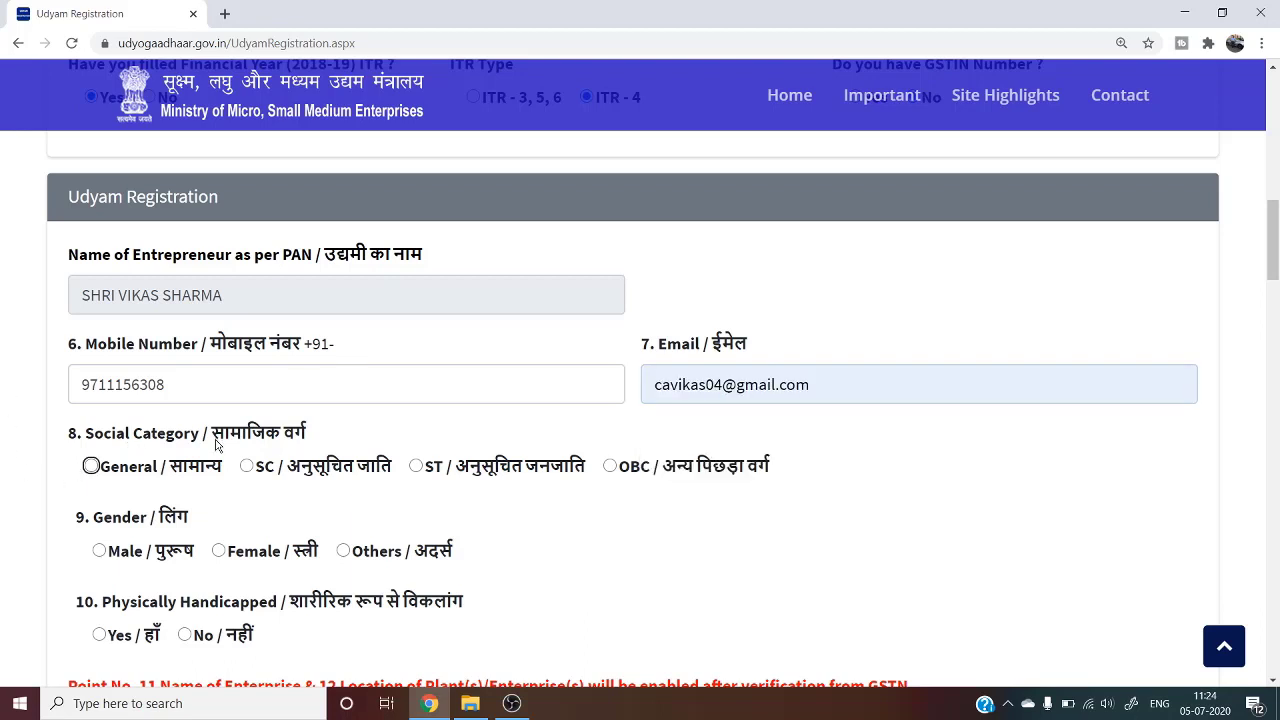
Set the social category to General and the gender to Male
scroll(90, 390, down, 1)
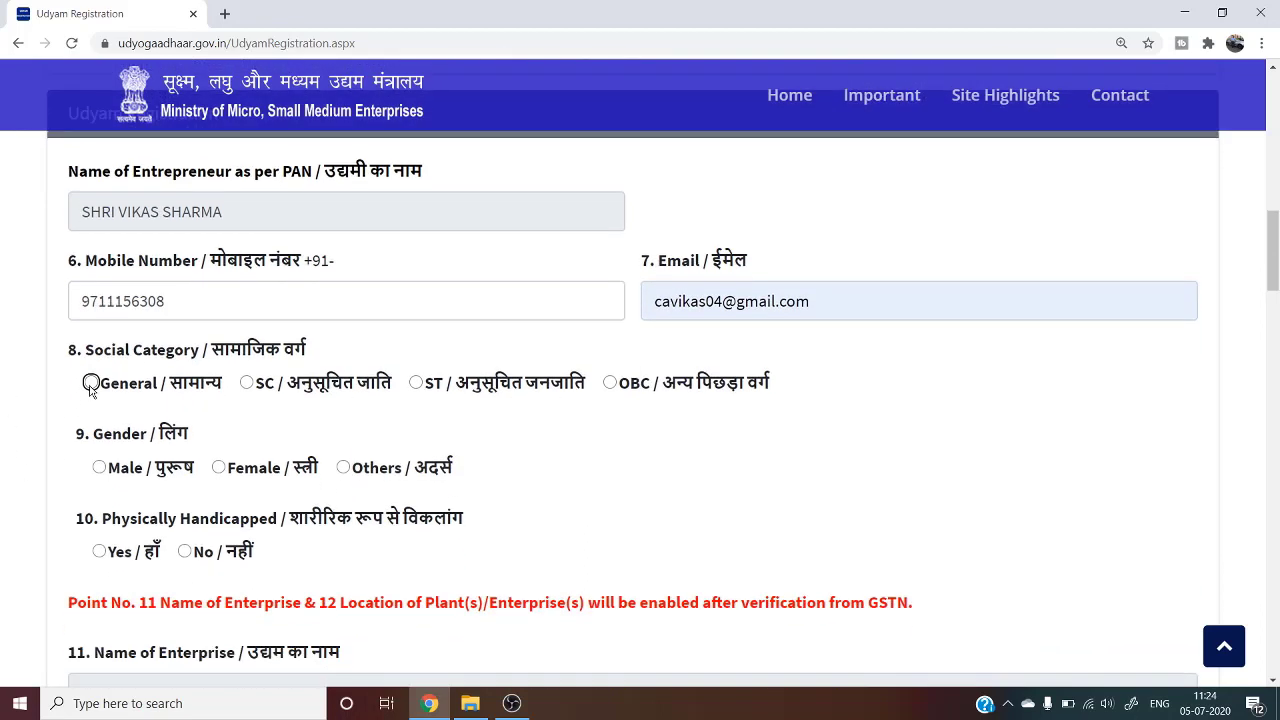
click(90, 384)
click(103, 471)
scroll(110, 470, down, 2)
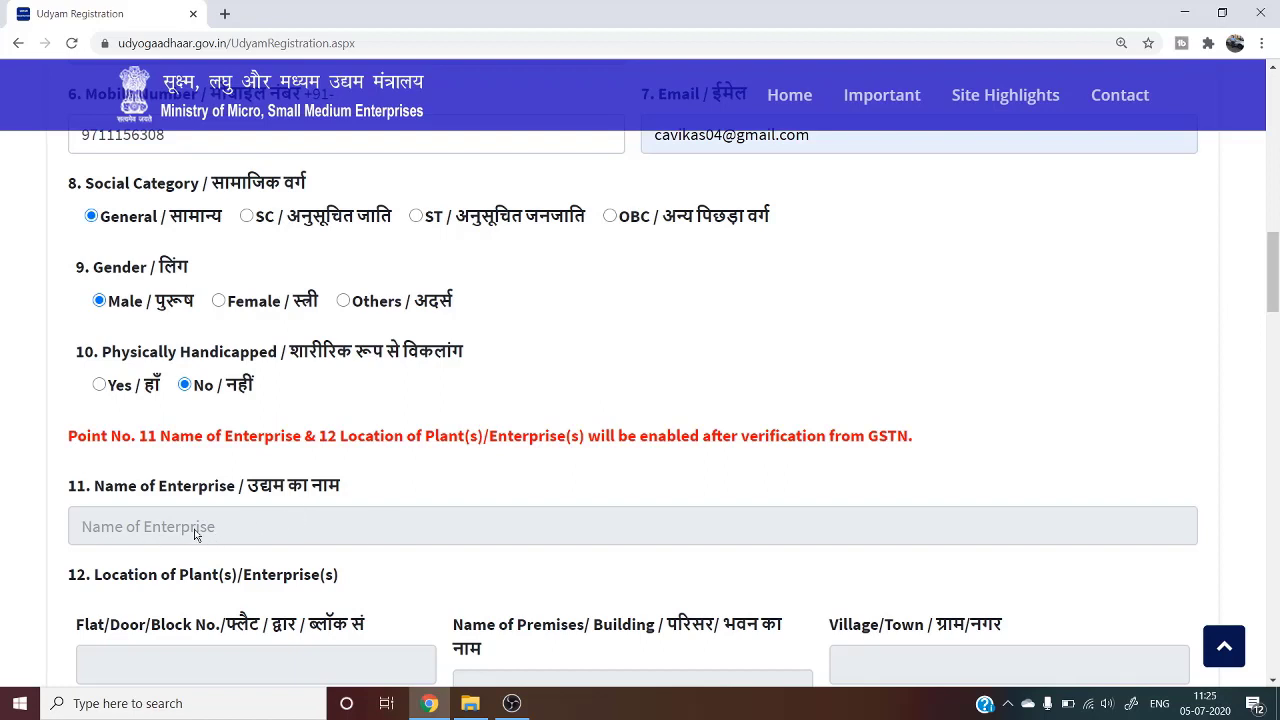
In the official address, enter city Delhi and the PIN code, and choose state 10.DELHI
scroll(437, 356, down, 1)
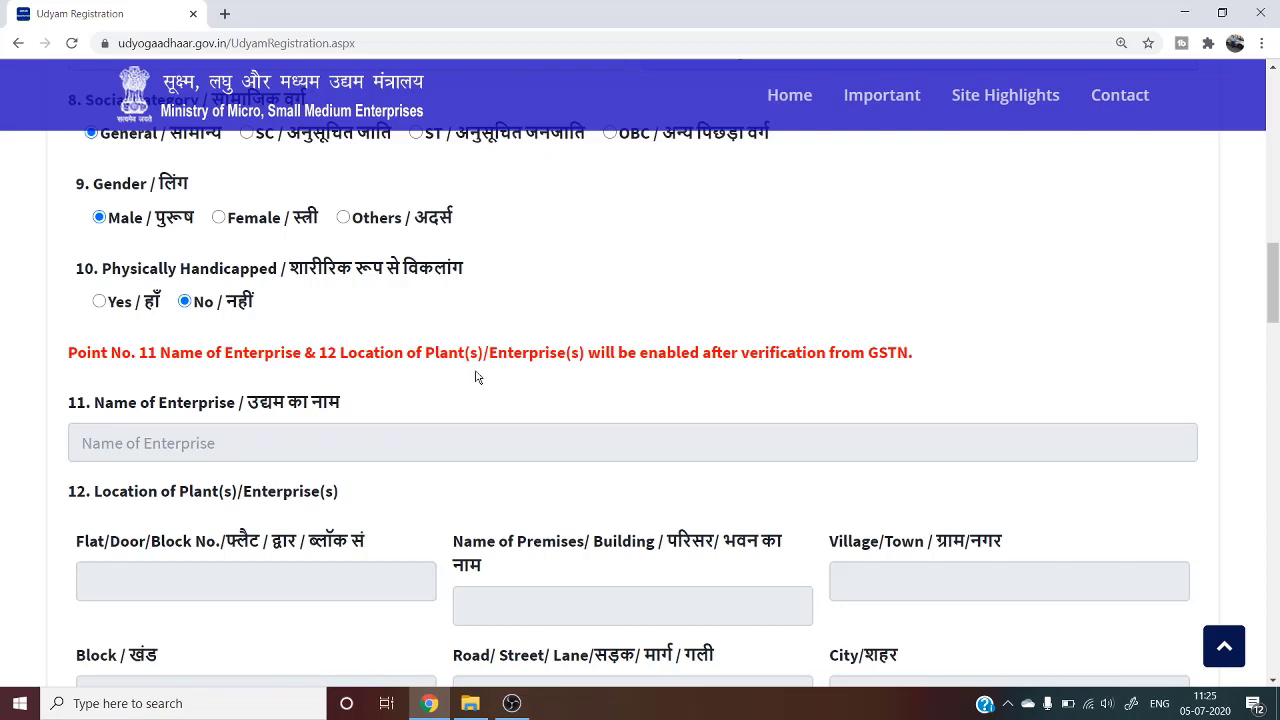
scroll(457, 420, down, 1)
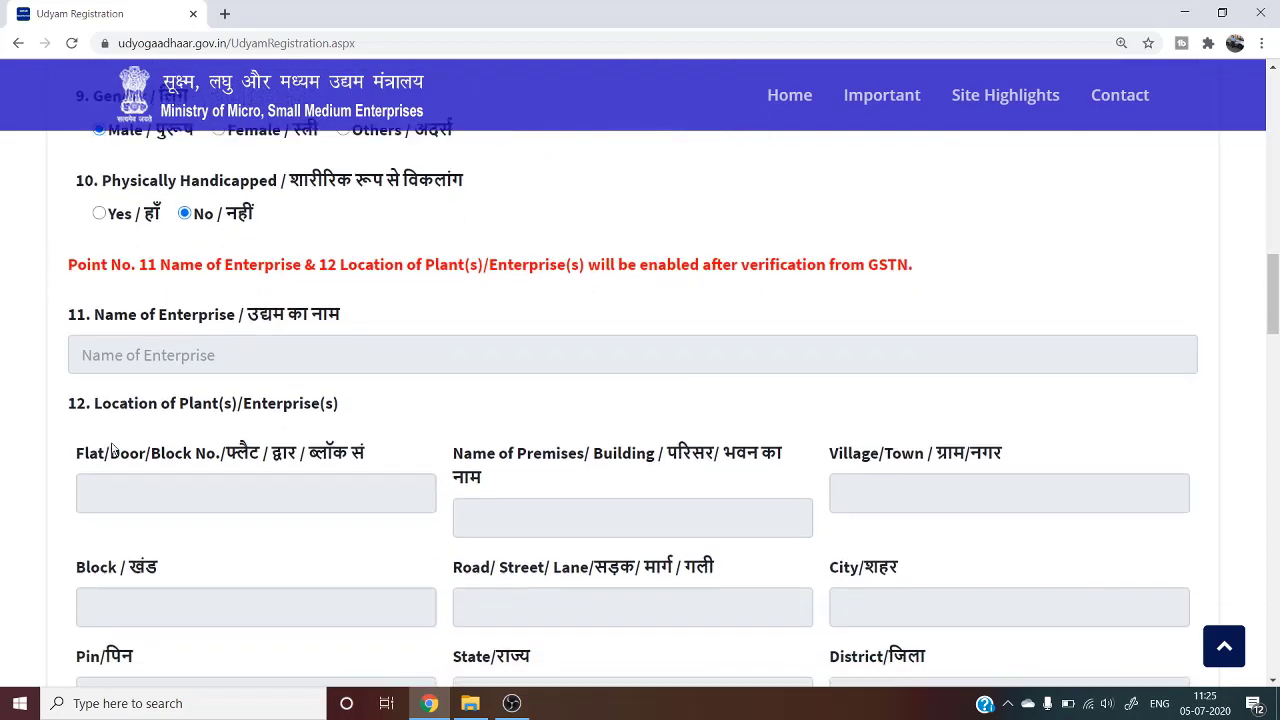
scroll(113, 449, down, 1)
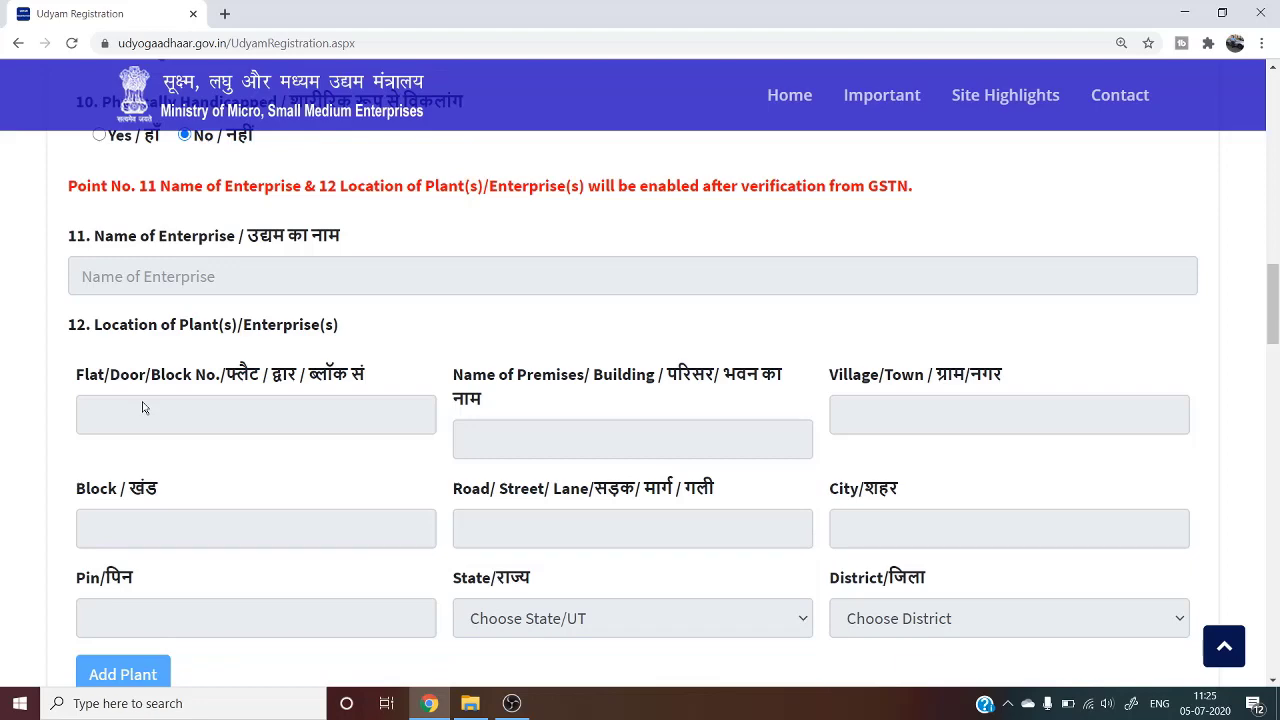
scroll(210, 431, down, 2)
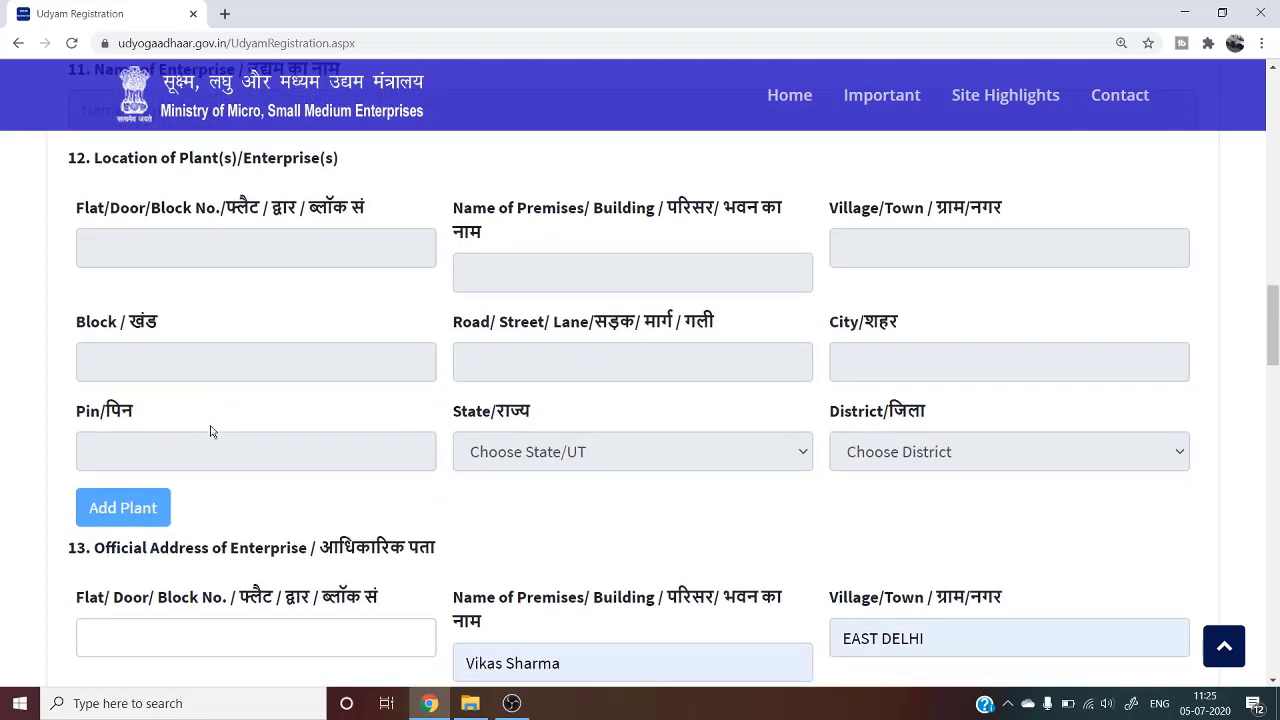
scroll(210, 431, down, 2)
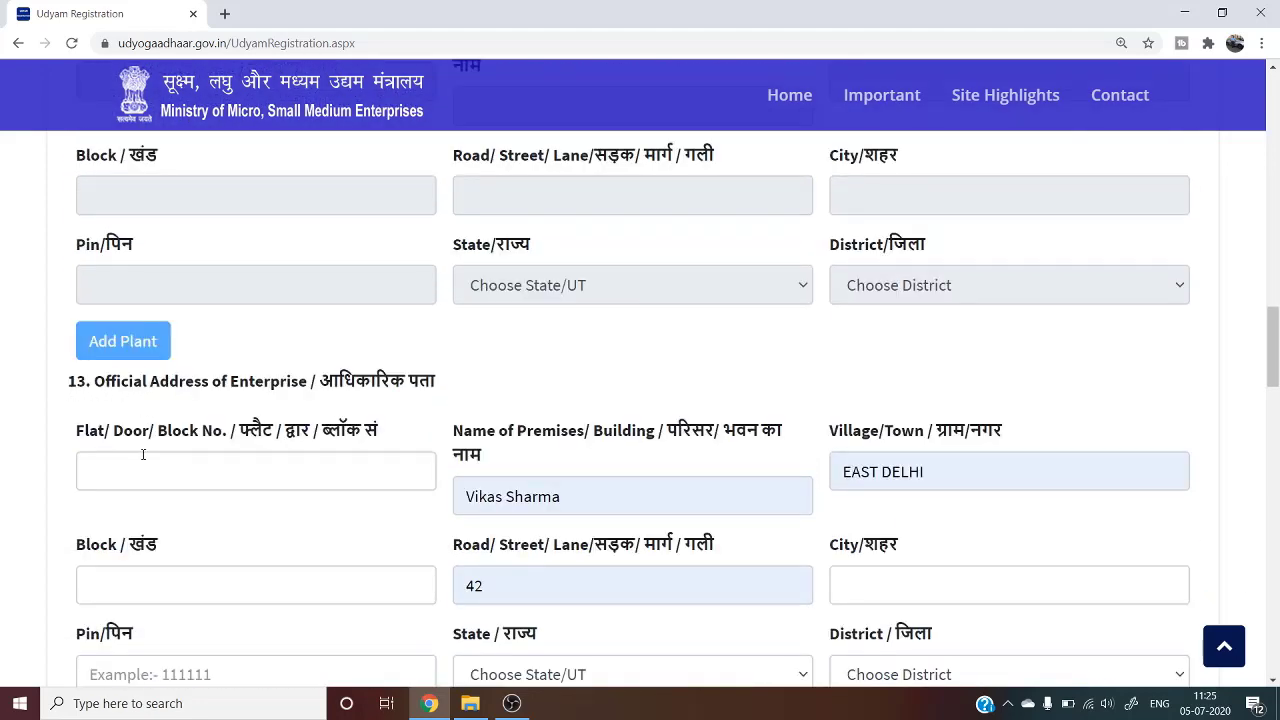
scroll(364, 454, down, 2)
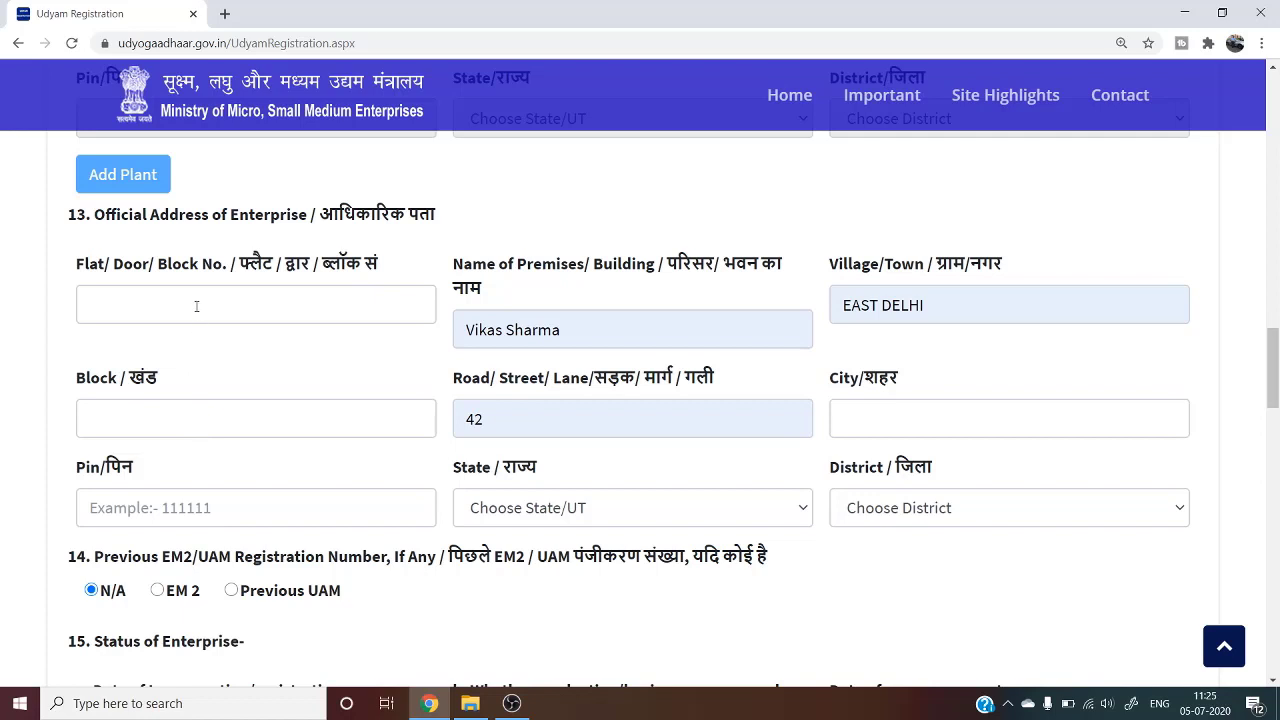
click(931, 425)
text(Delhi)
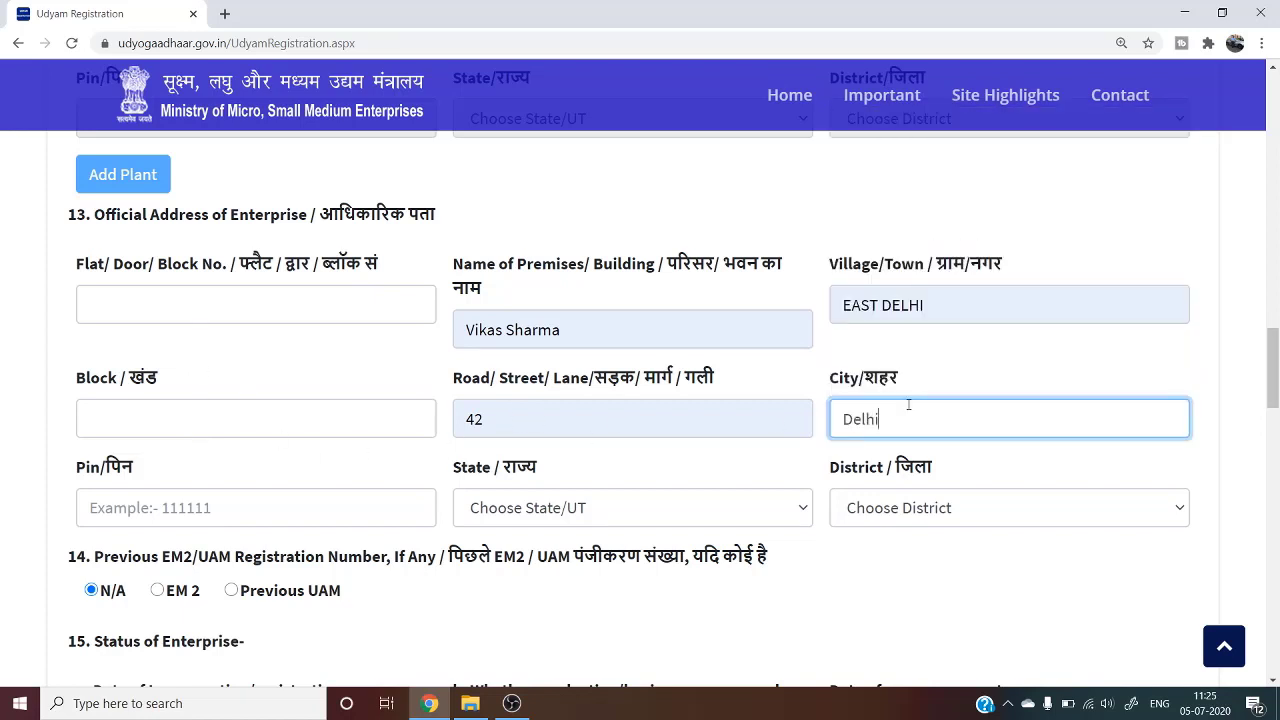
key(Tab)
text(110092)
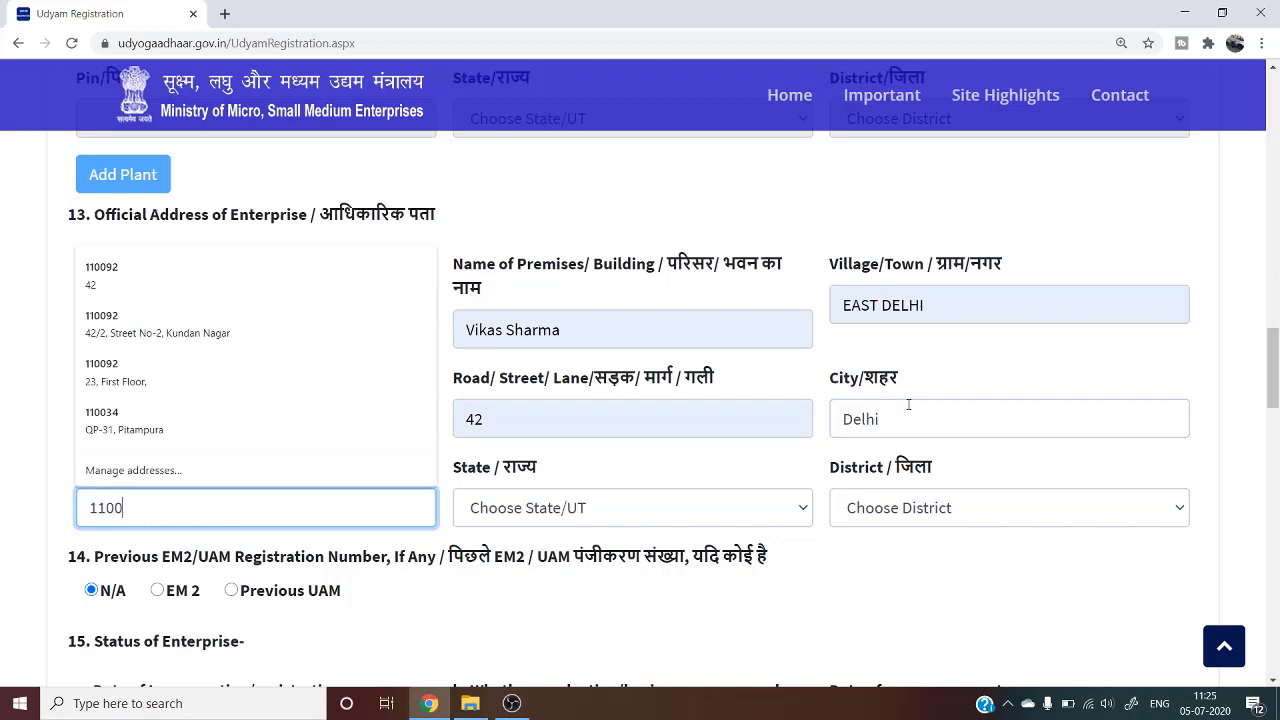
key(Tab)
click(652, 512)
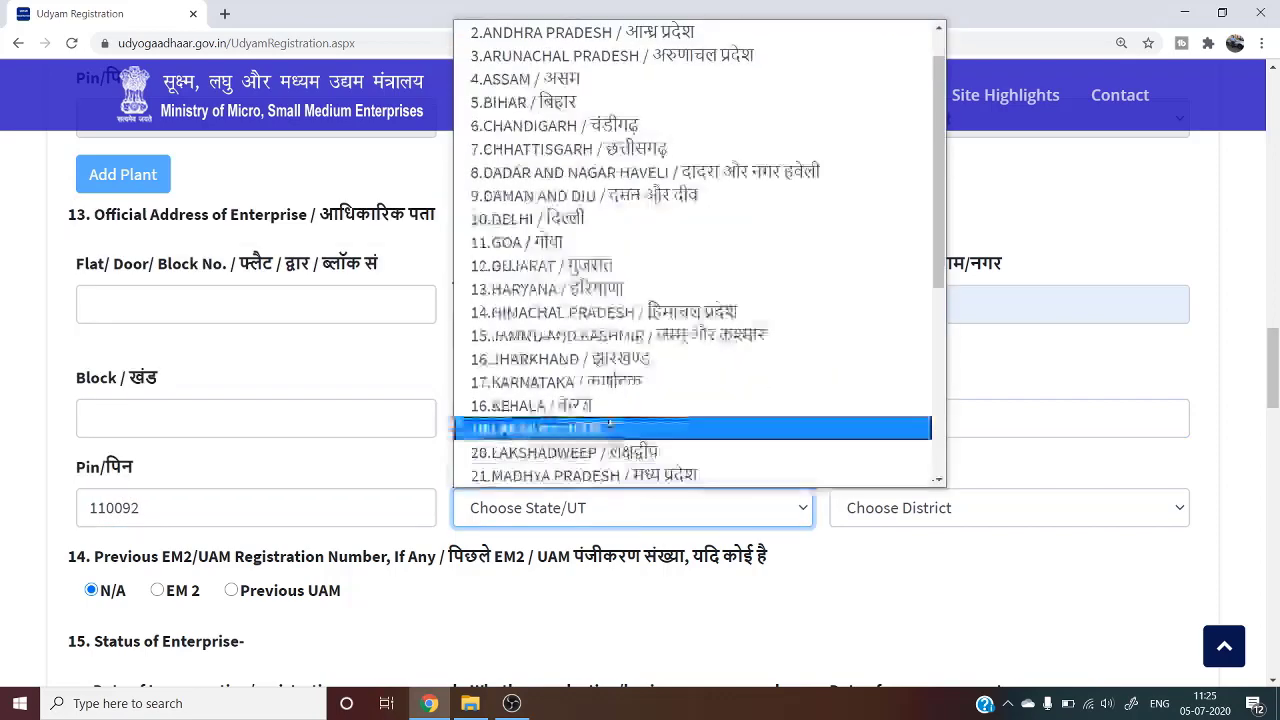
click(560, 214)
scroll(874, 591, down, 2)
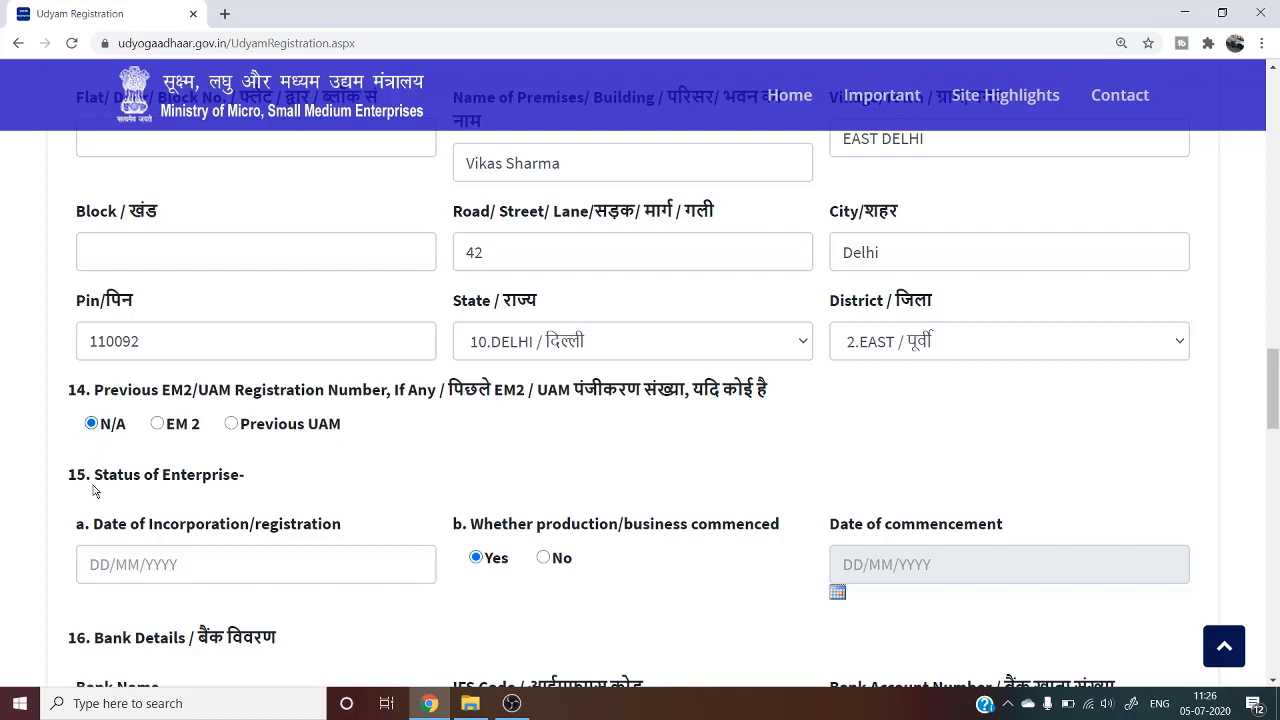
scroll(93, 490, down, 2)
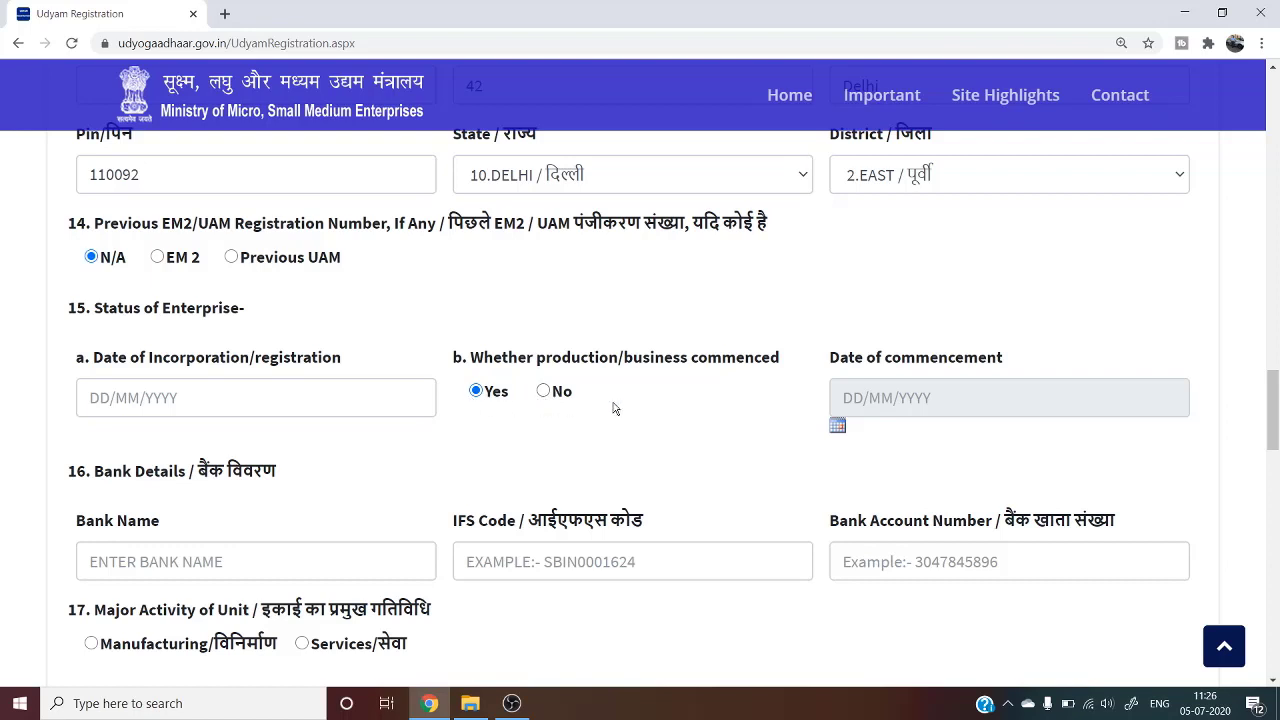
Enter bank name HDFC, IFS code HDFC0002076, and the bank account number
scroll(917, 405, down, 2)
click(152, 397)
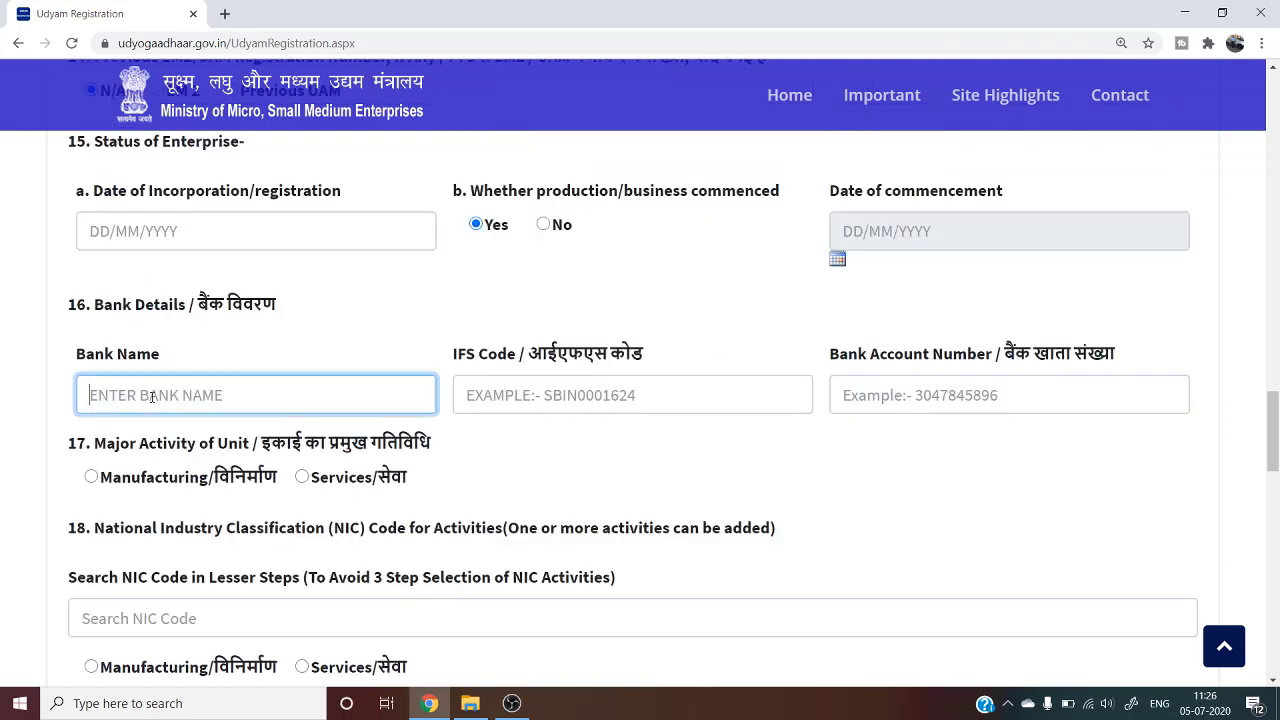
text(HDFC)
key(Tab)
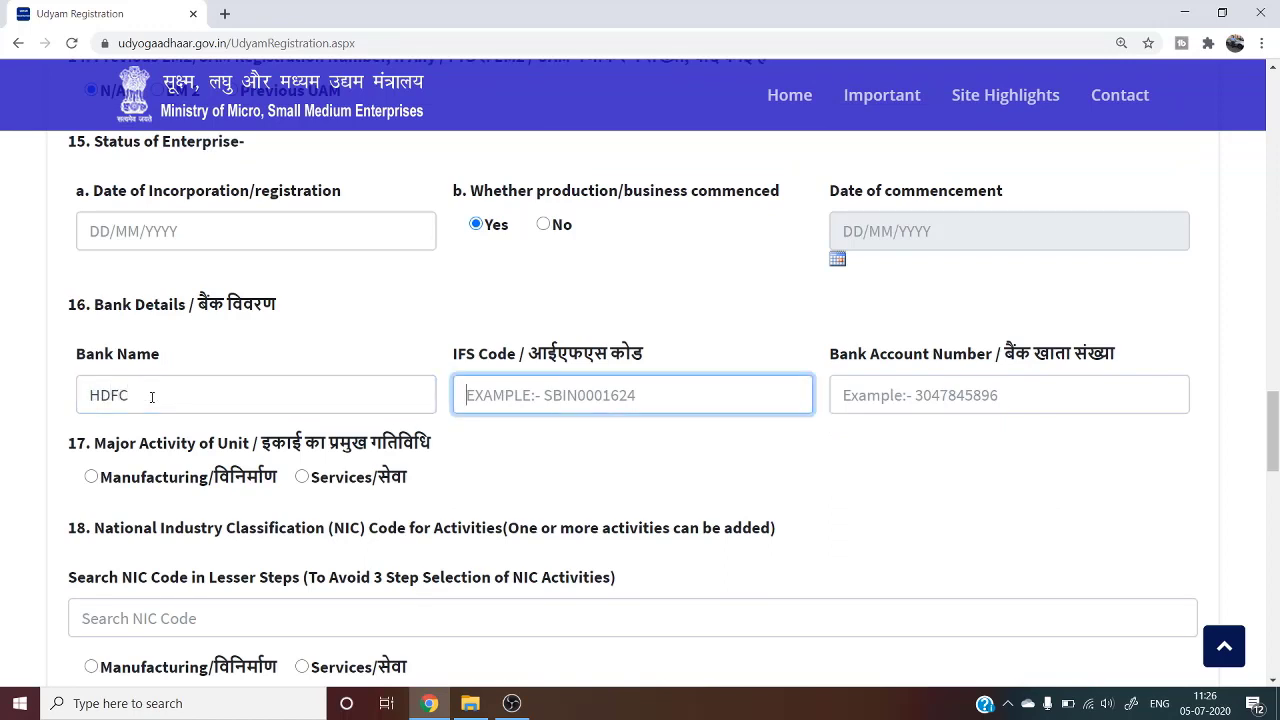
text(HDFC0002076)
key(Tab)
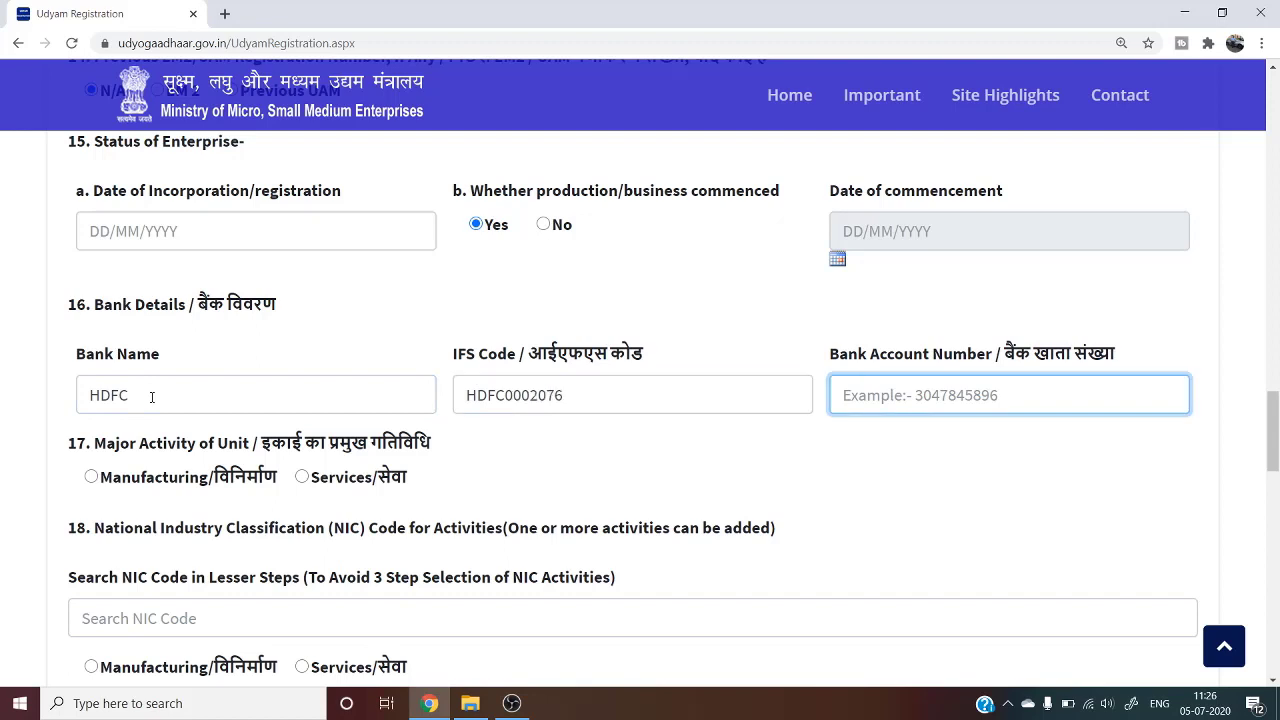
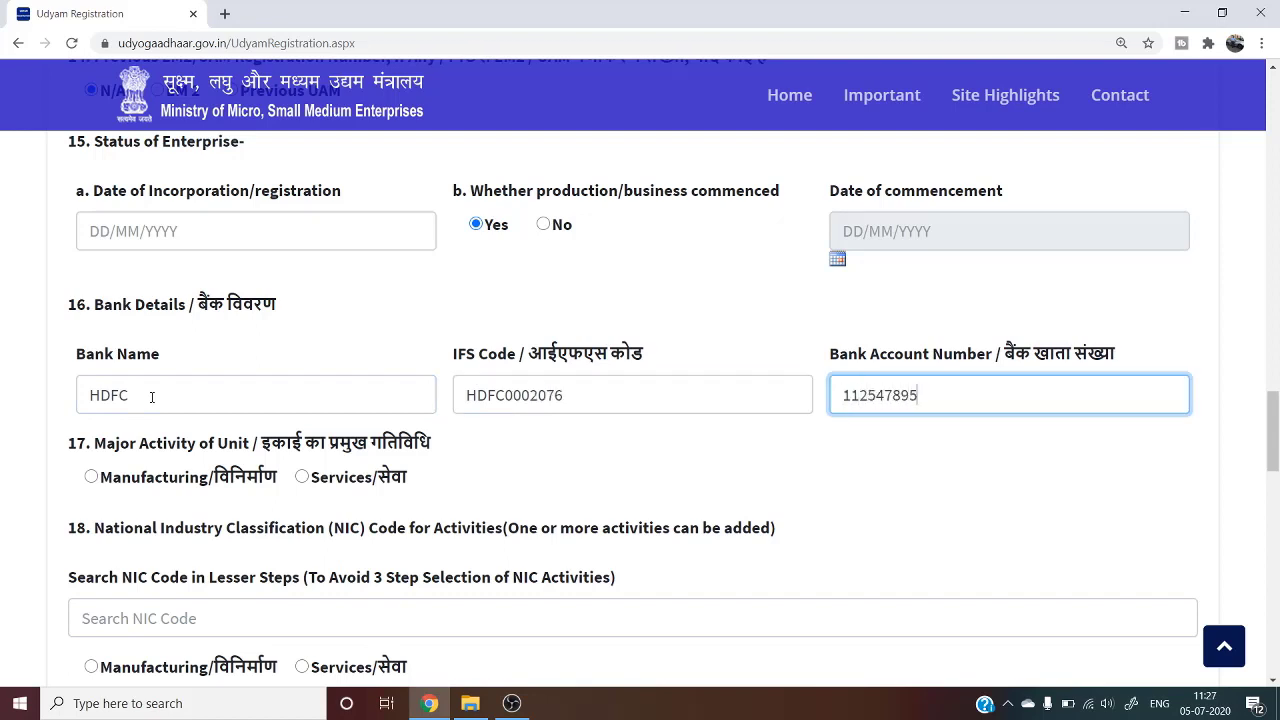
scroll(152, 397, down, 2)
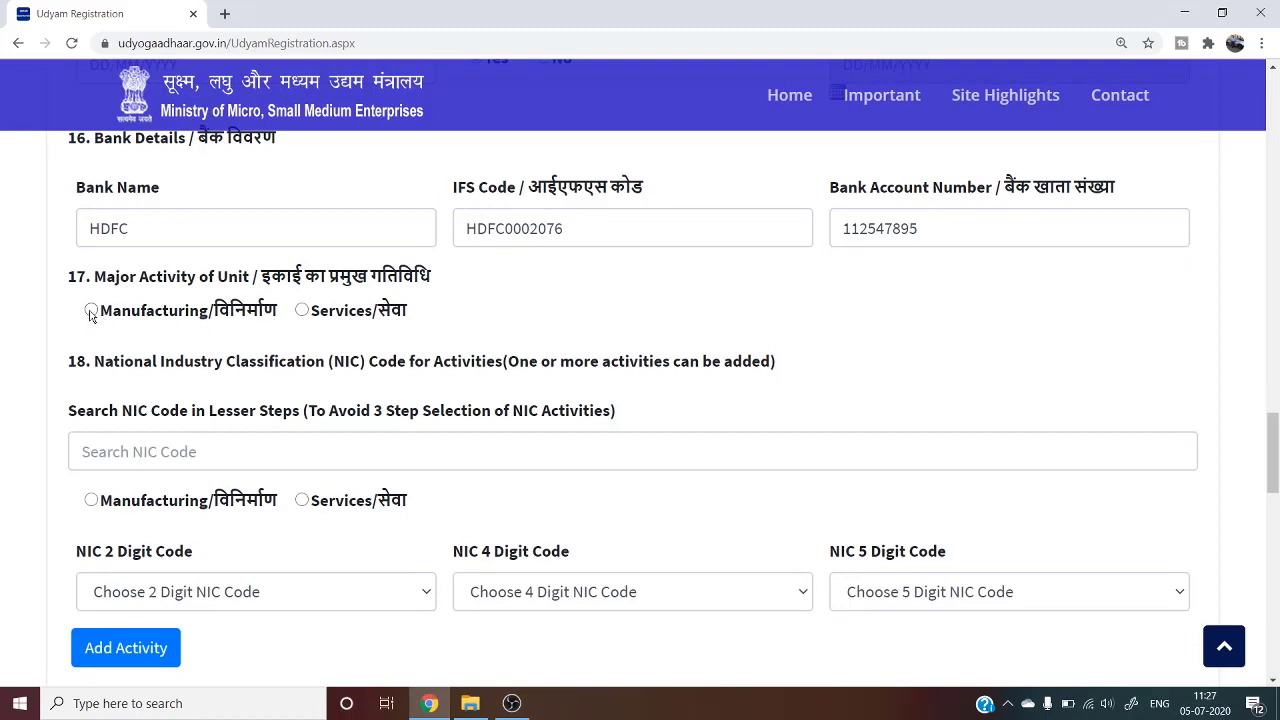
Set major activity to Services and search for and pick 69202-Tax consultancy
click(301, 312)
click(160, 446)
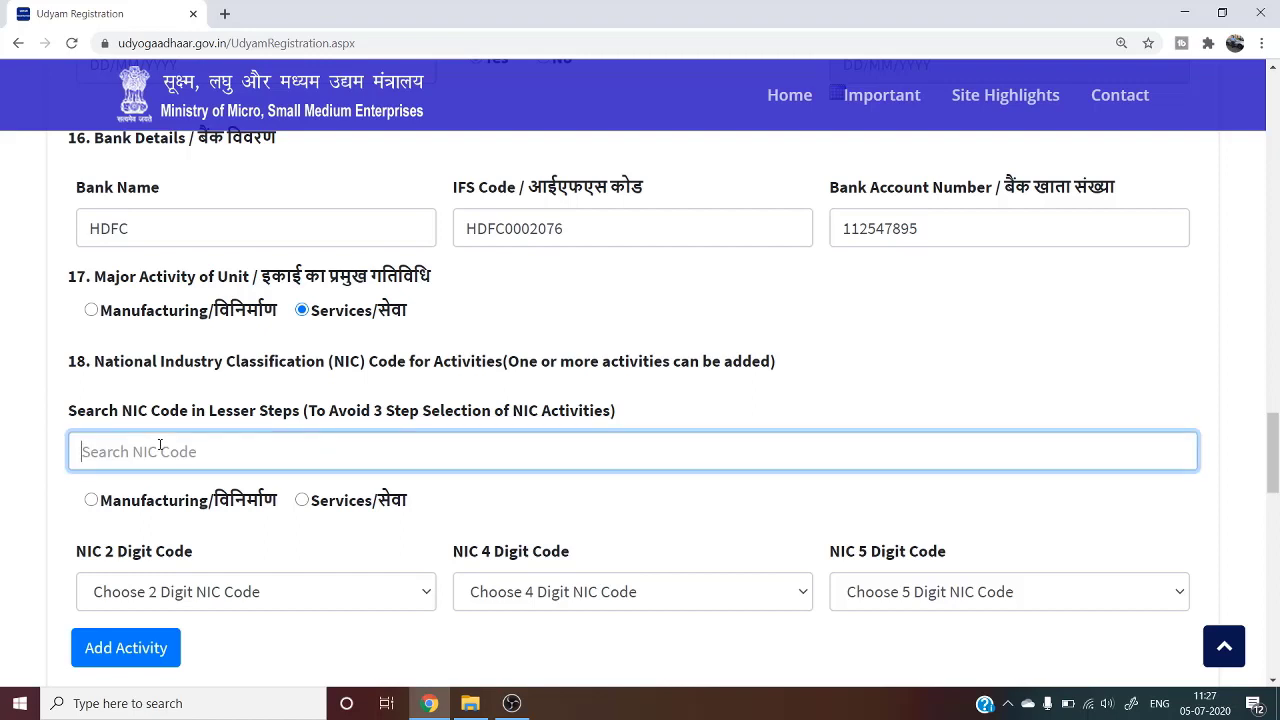
text(co)
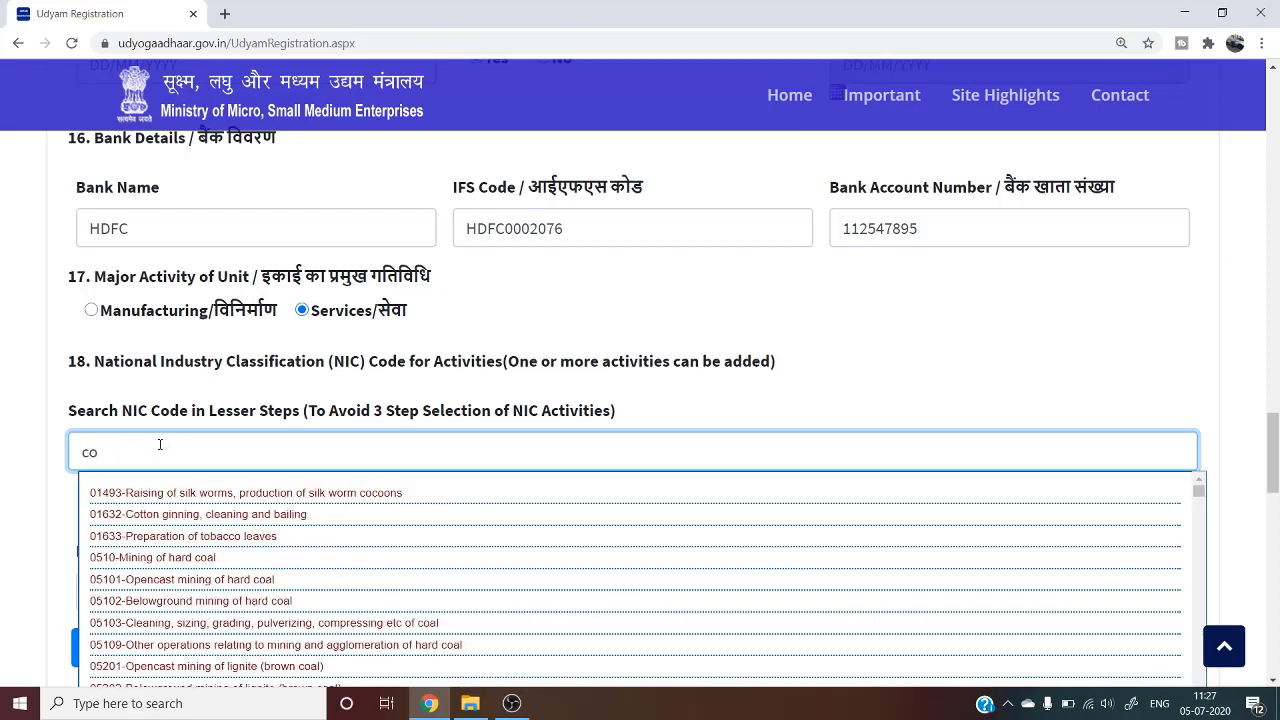
key(BackSpace)
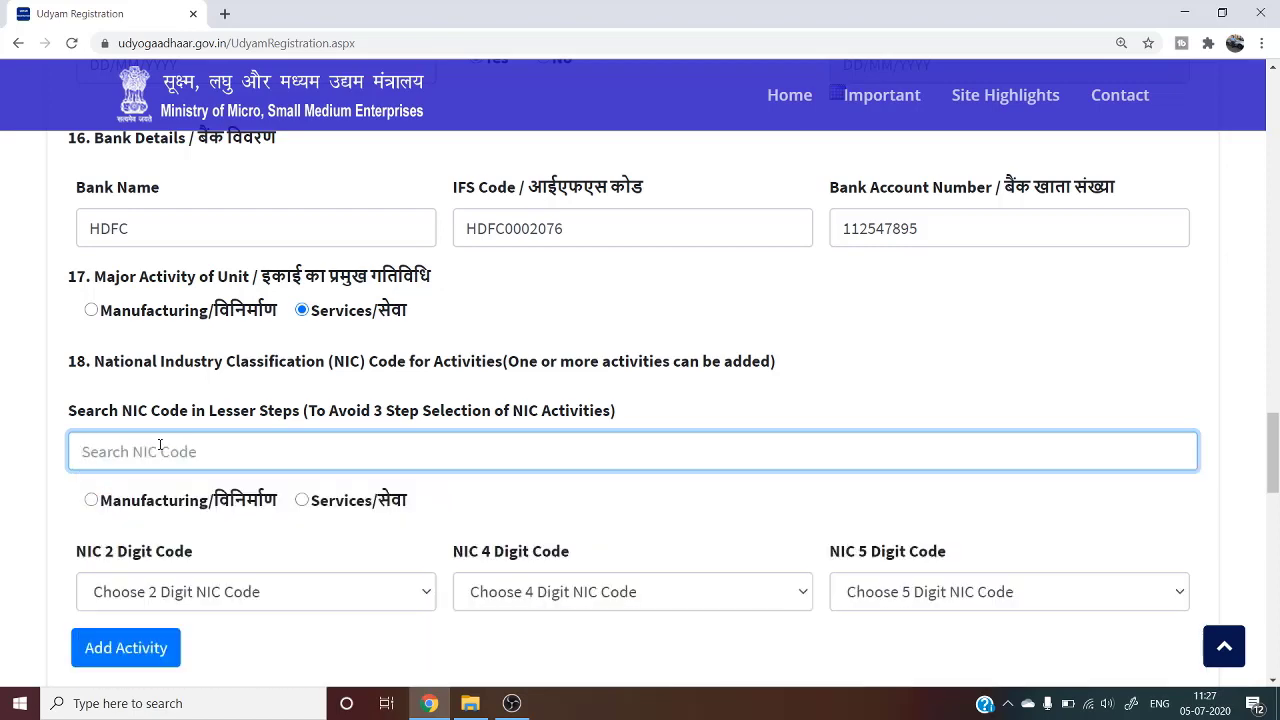
text(tax)
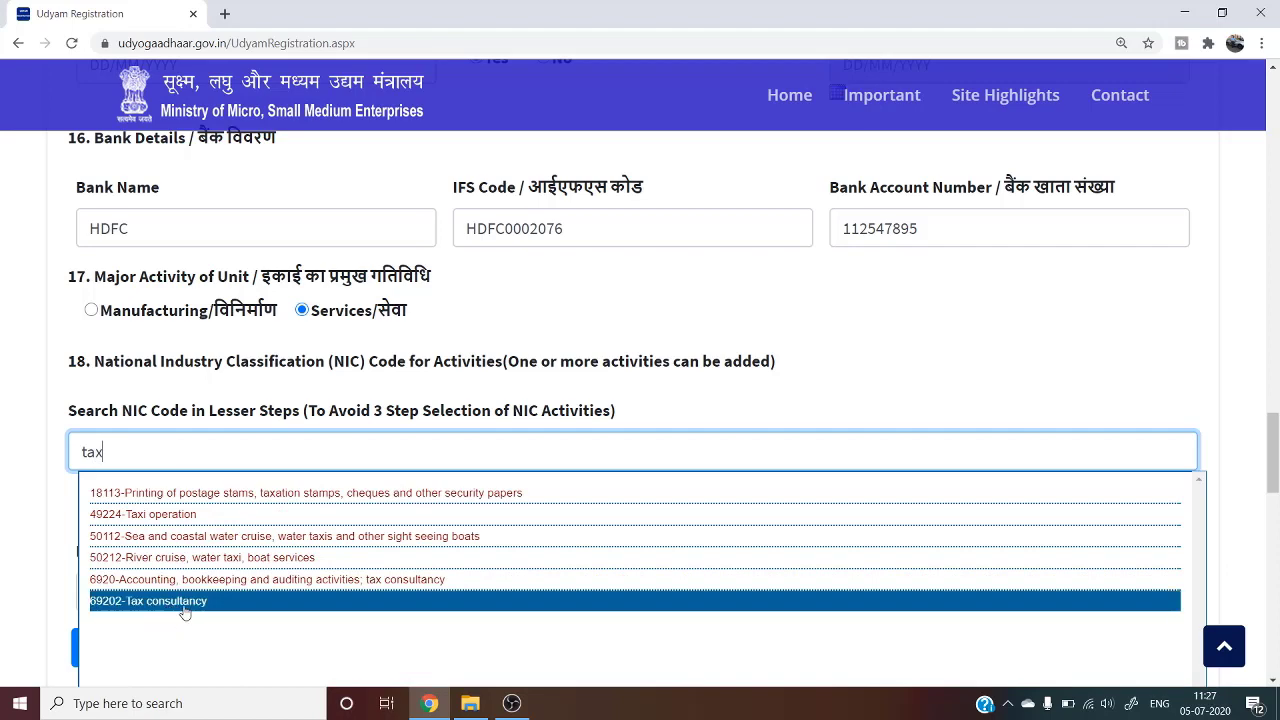
click(185, 601)
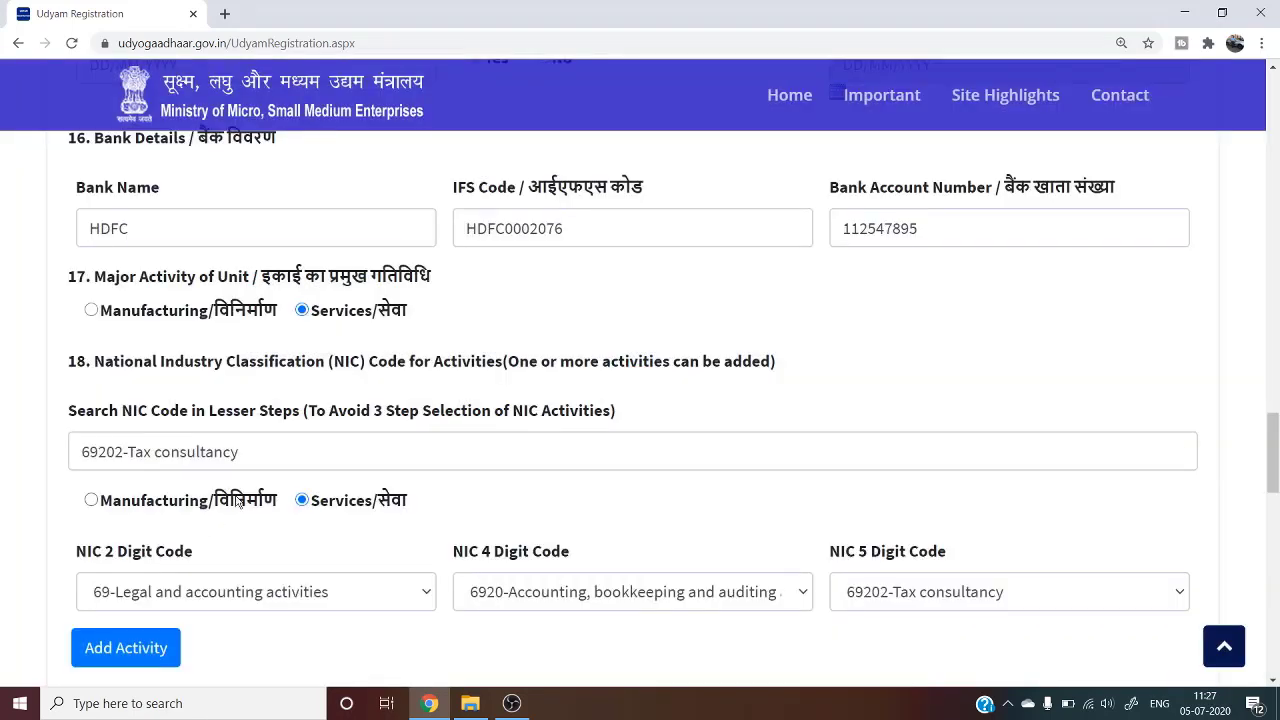
scroll(238, 503, down, 1)
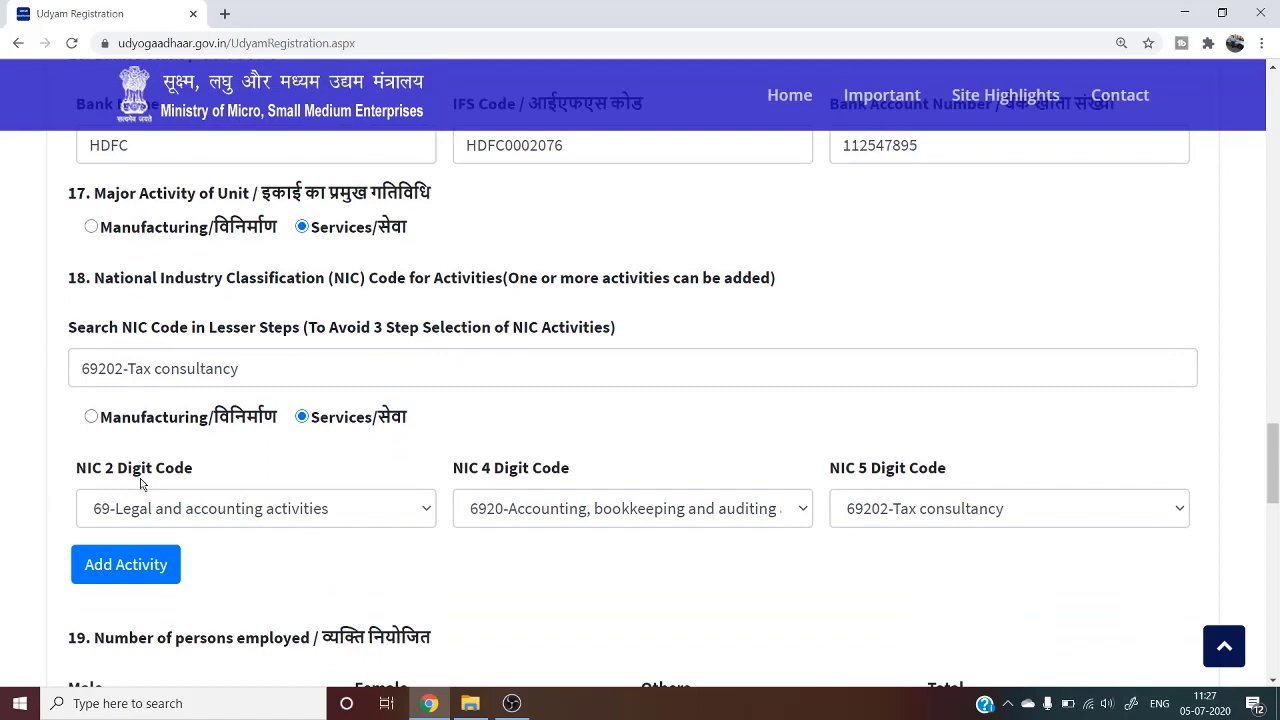
Choose NIC codes 69, 6920 and 69202-Tax consultancy, then add the activity
click(219, 518)
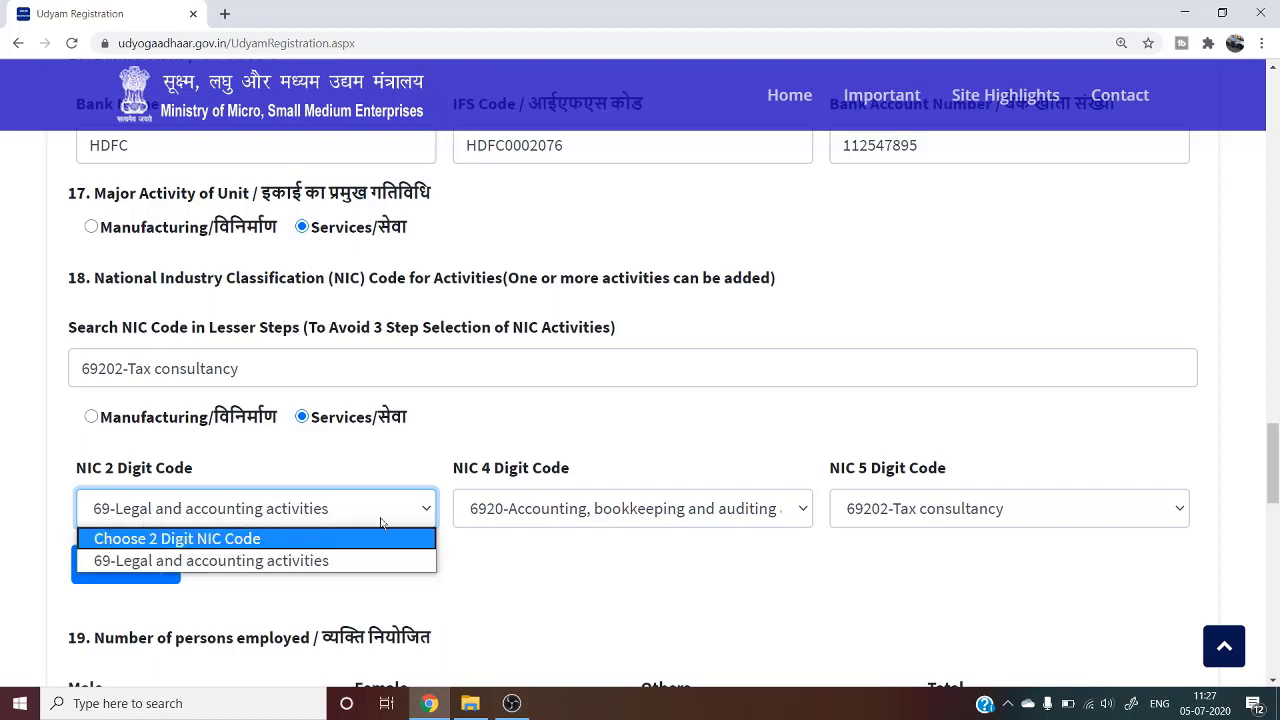
click(543, 521)
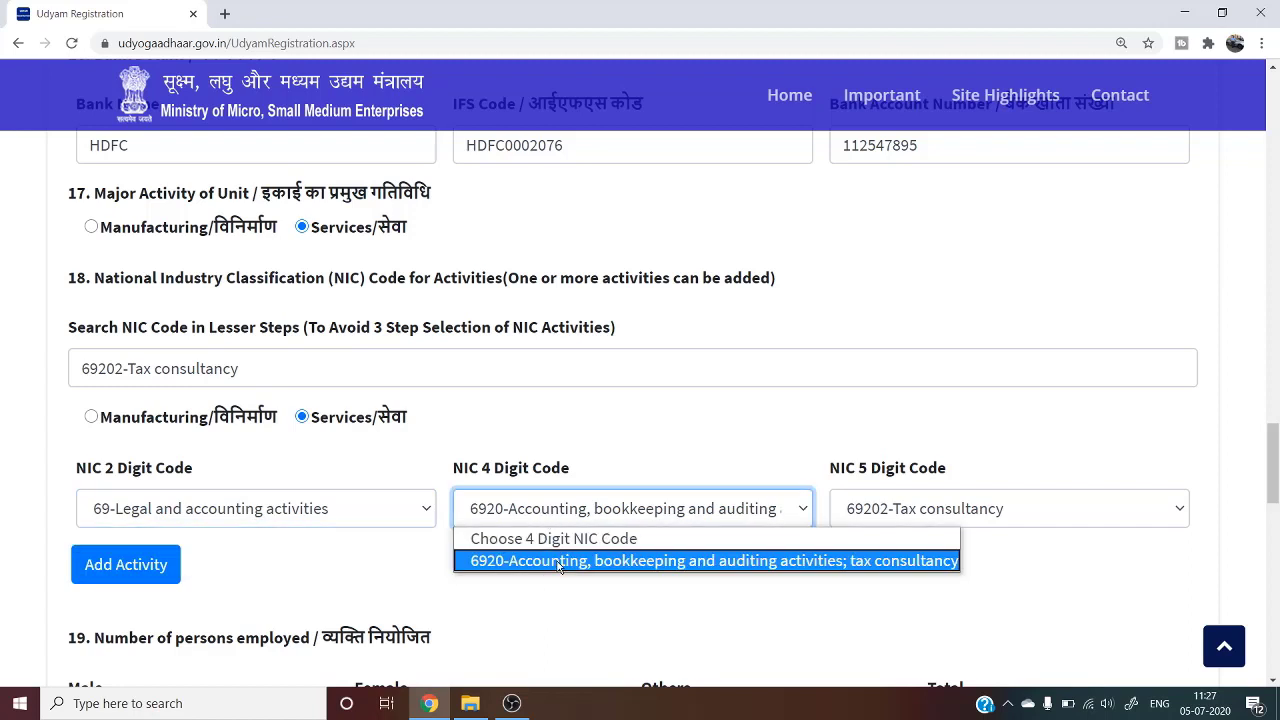
click(558, 562)
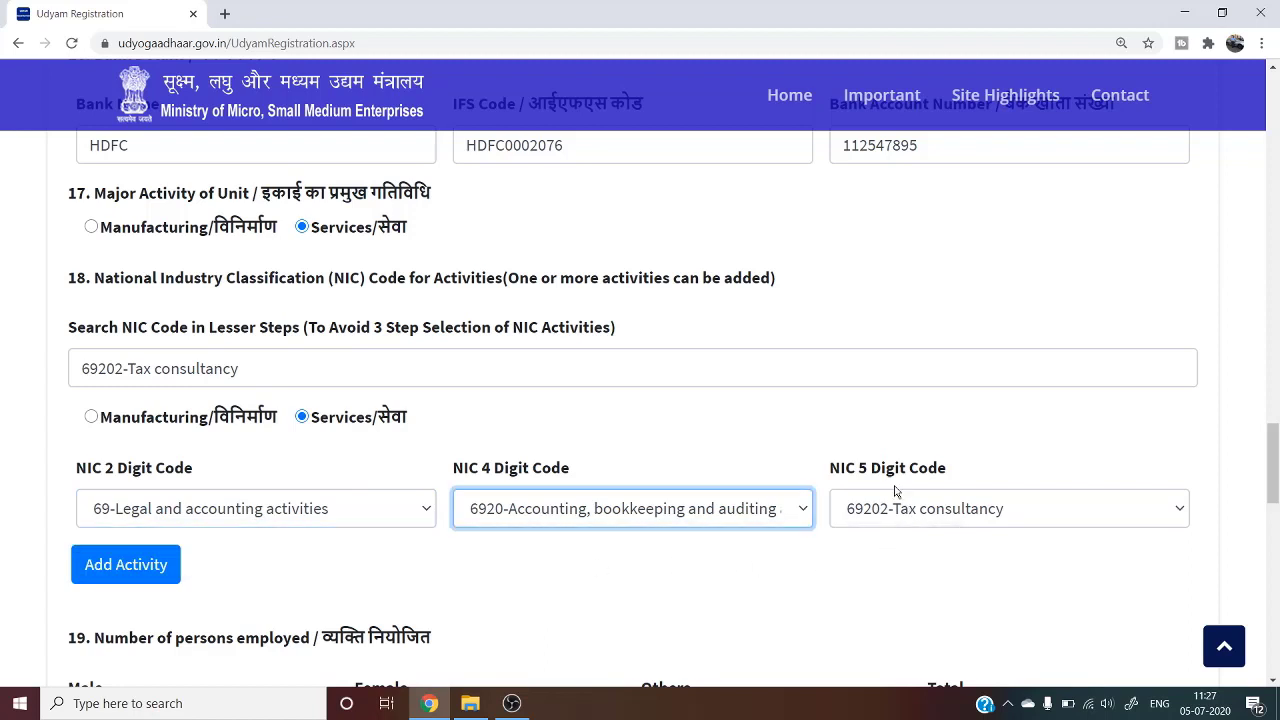
click(918, 516)
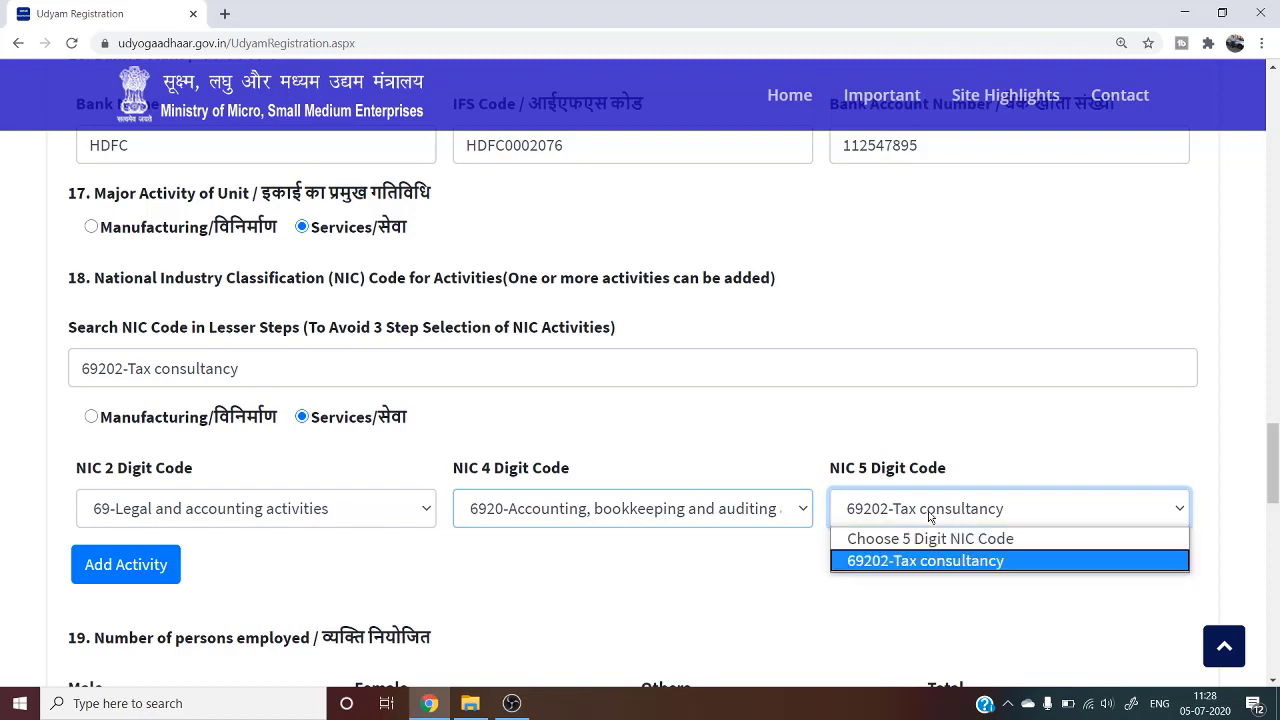
click(912, 563)
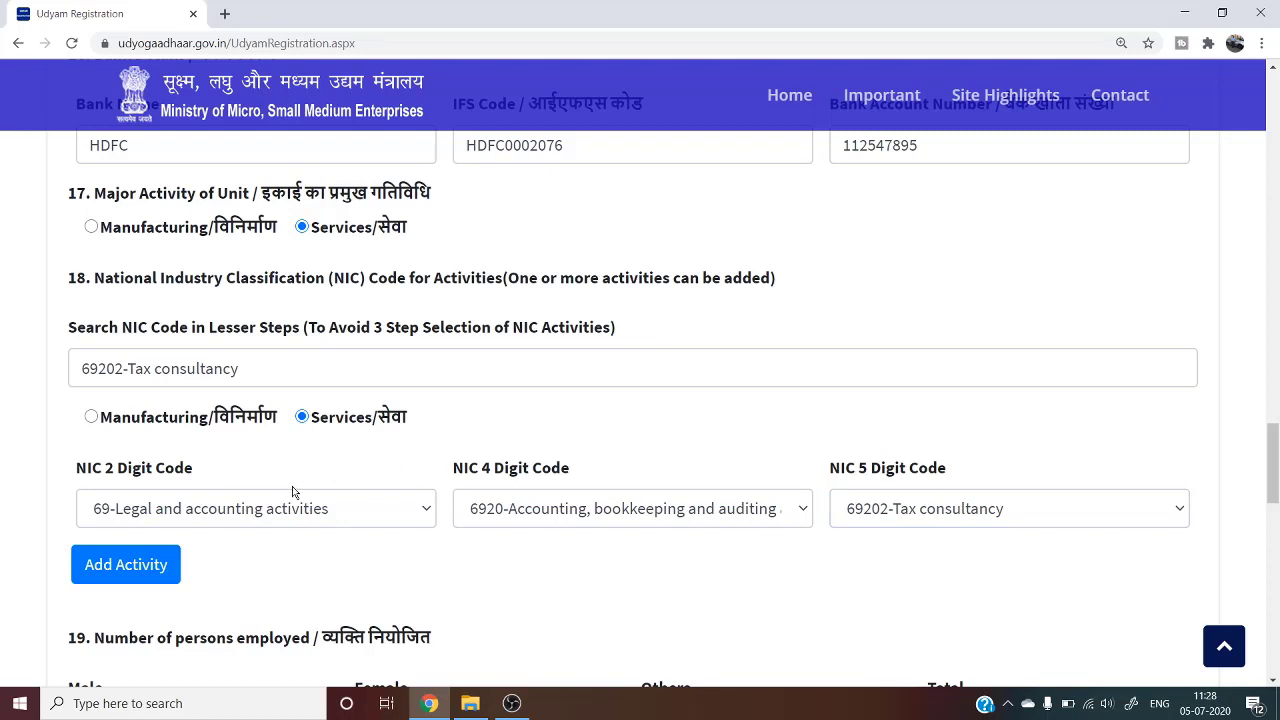
click(110, 574)
Go back up the form and answer No to having filed the 2018-19 ITR
scroll(255, 594, down, 1)
scroll(255, 594, down, 1)
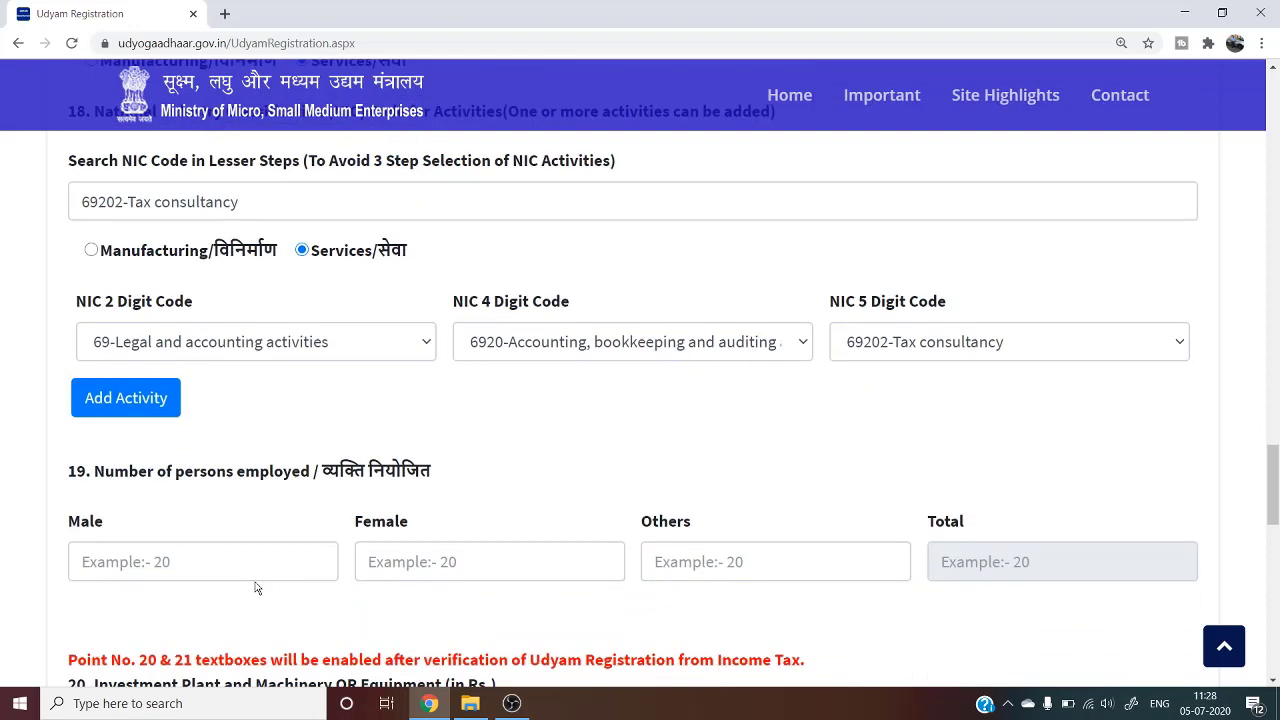
scroll(255, 588, down, 1)
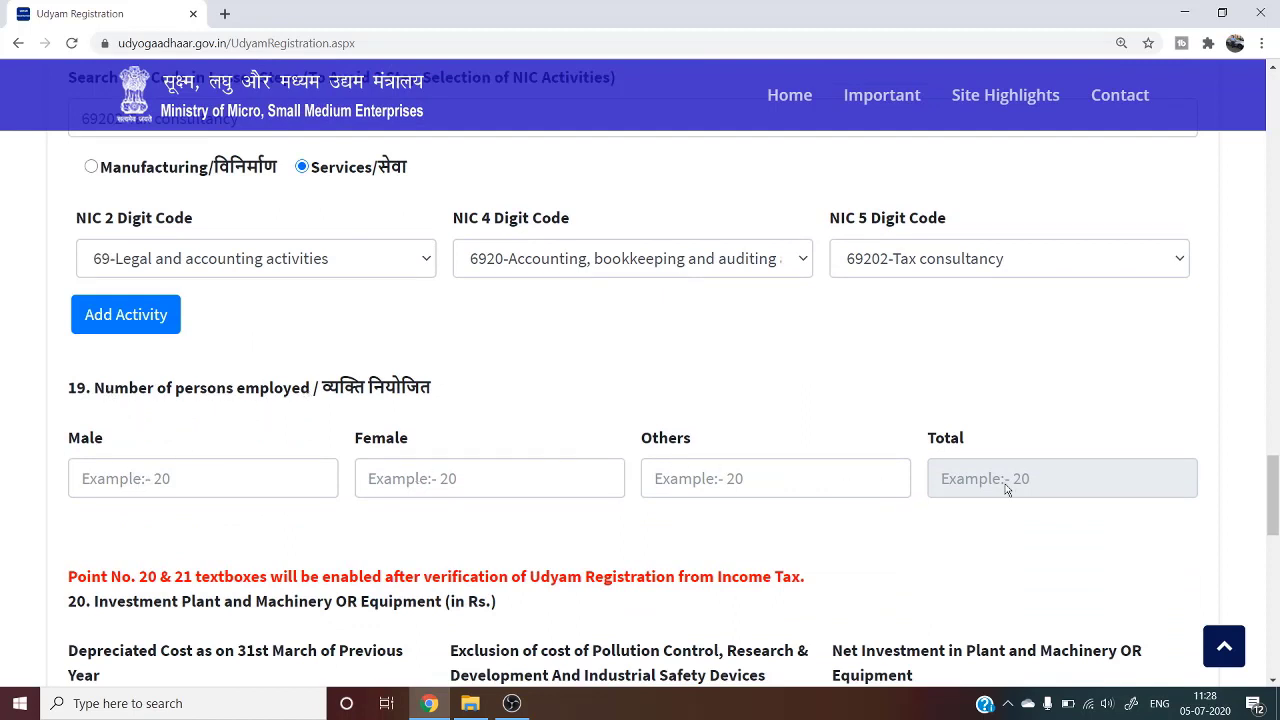
scroll(828, 486, down, 2)
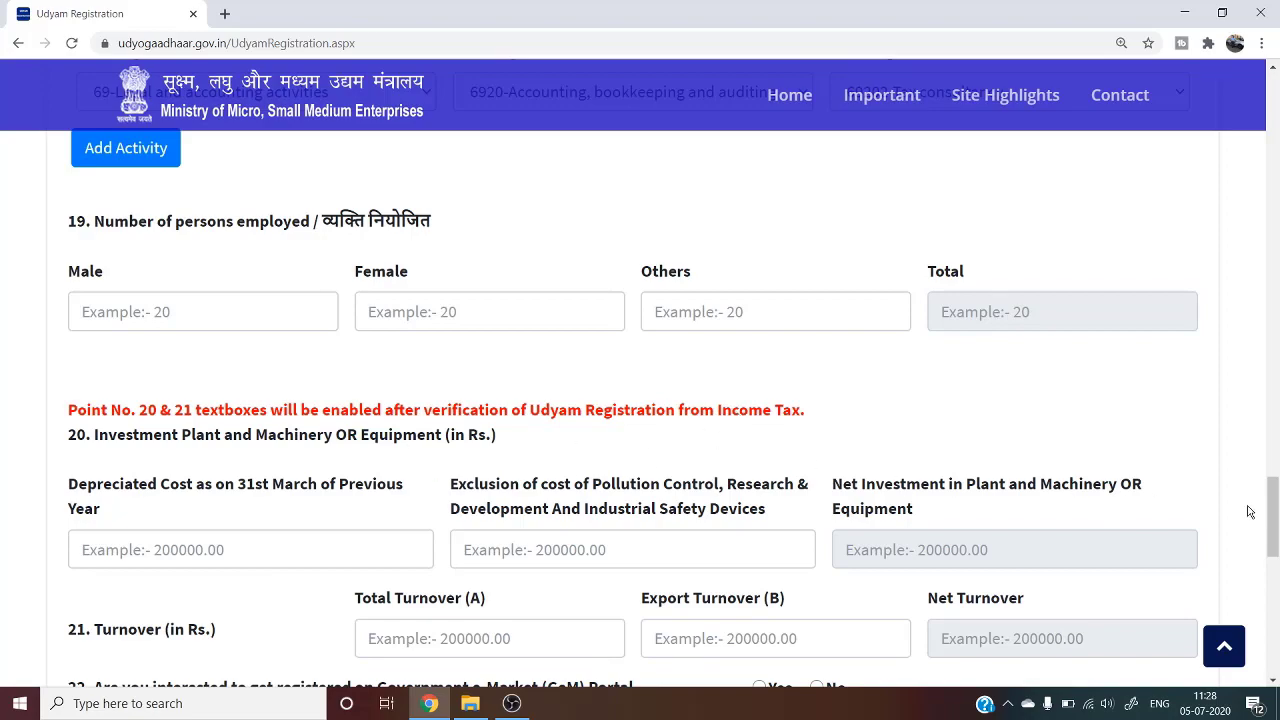
drag(1273, 515, 1276, 170)
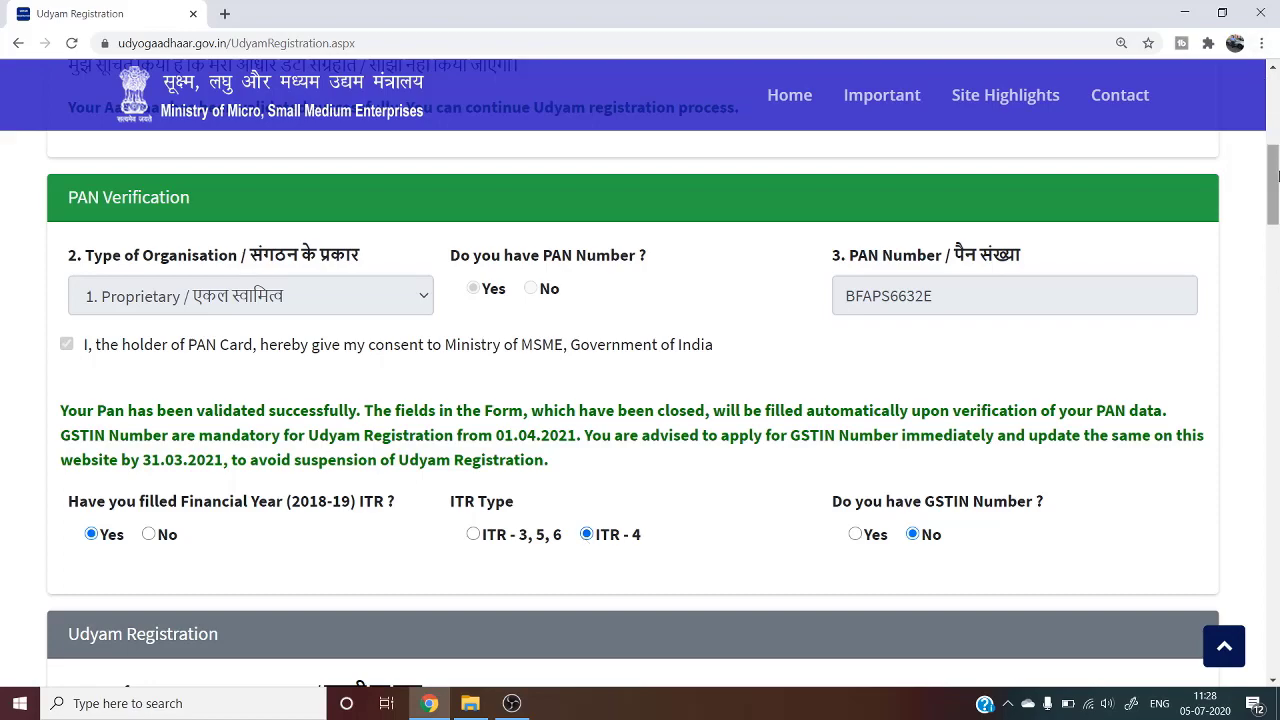
drag(1272, 225, 1272, 588)
scroll(231, 392, up, 1)
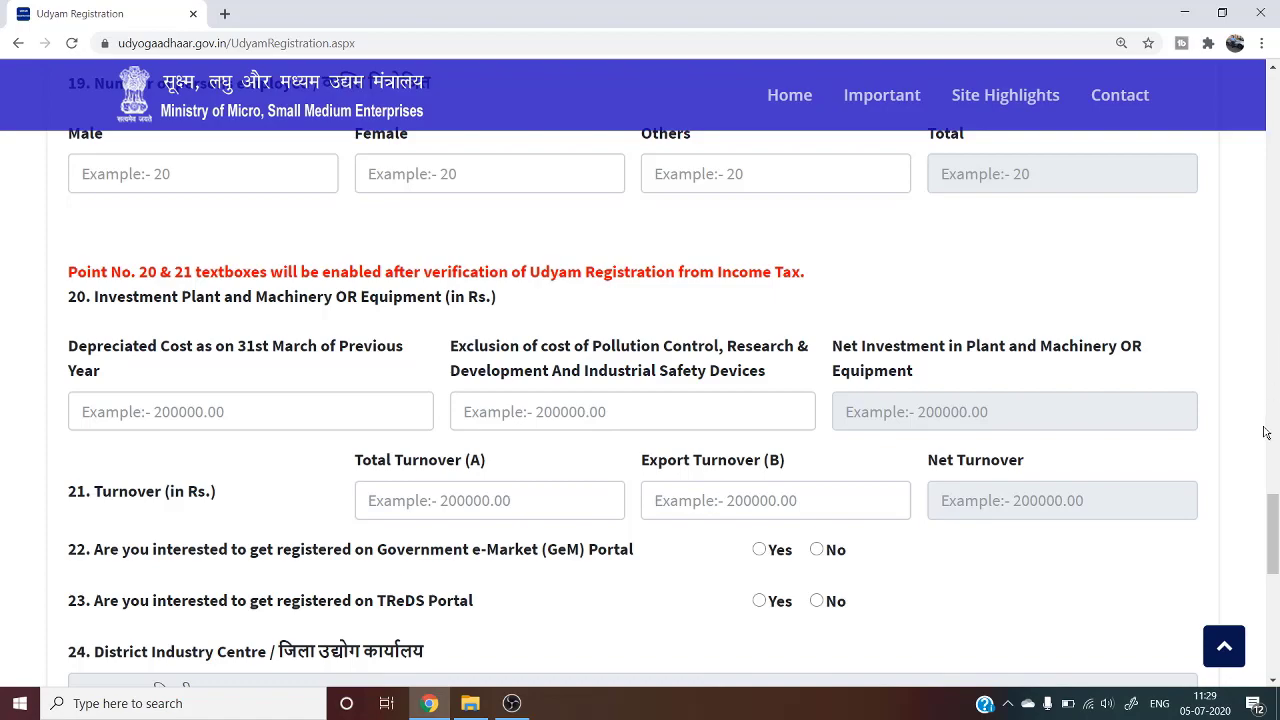
drag(1270, 535, 1274, 242)
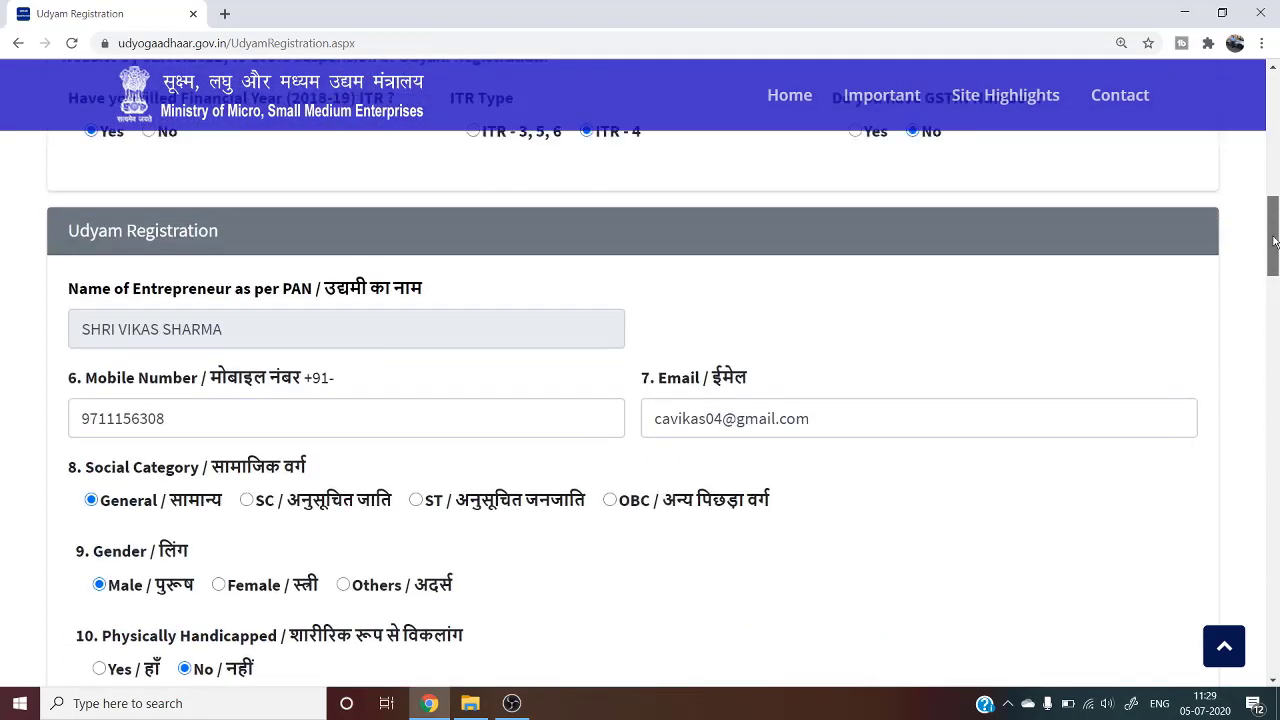
scroll(680, 386, up, 3)
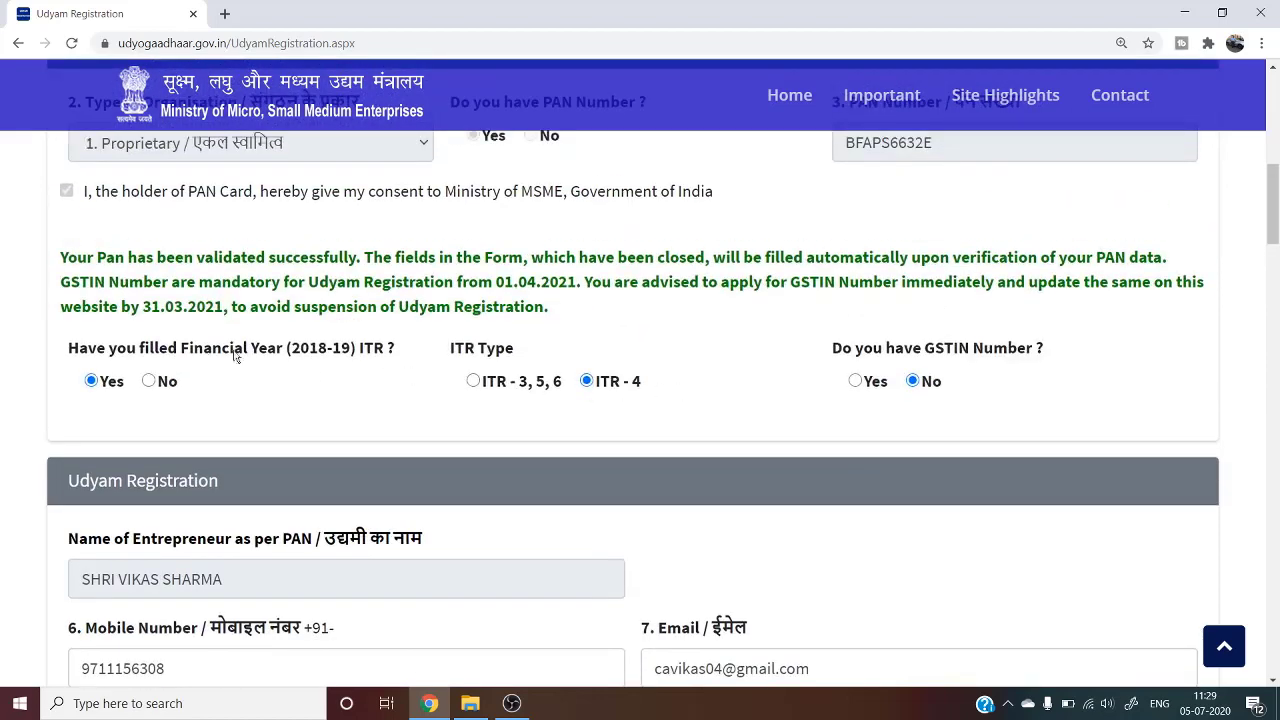
click(148, 381)
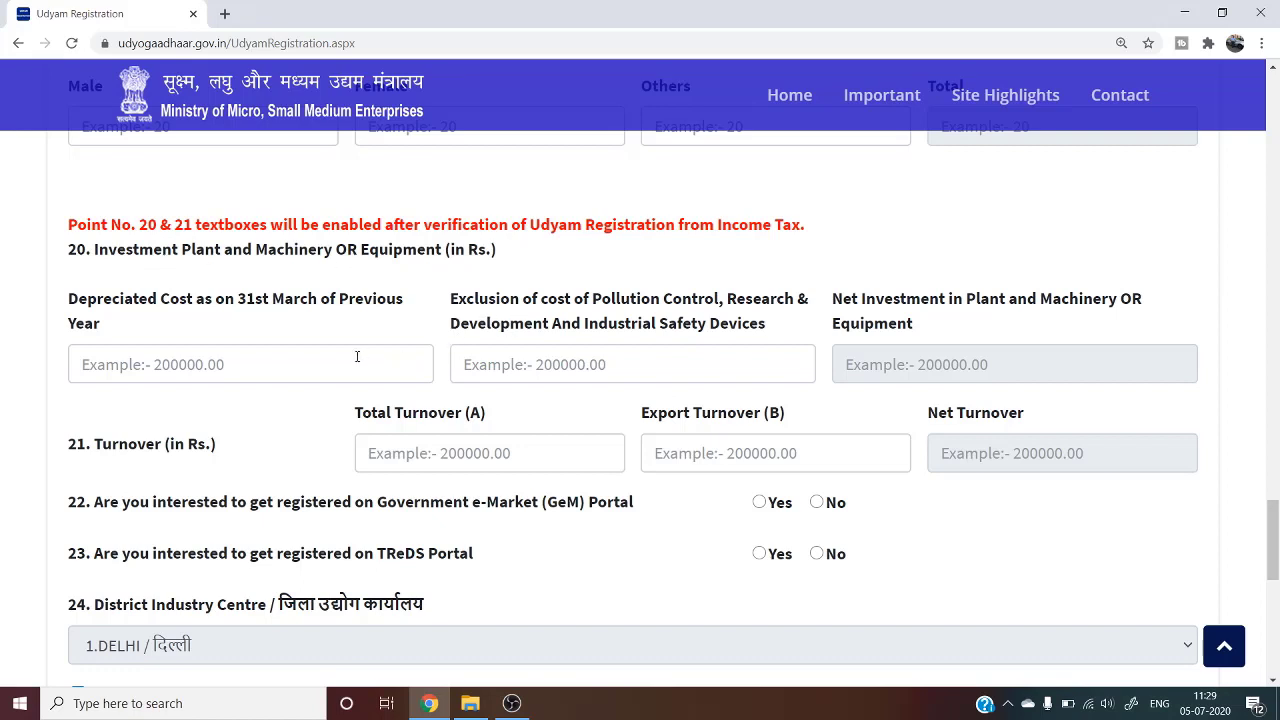
click(139, 365)
click(520, 362)
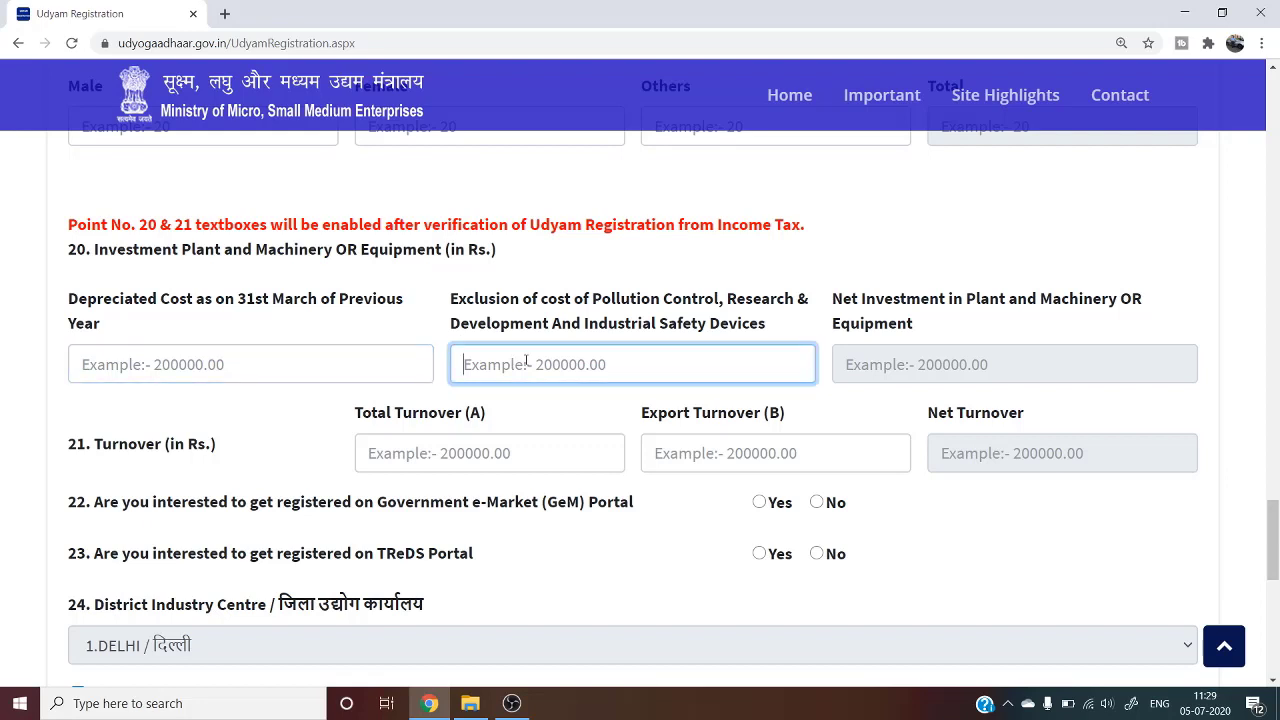
click(402, 279)
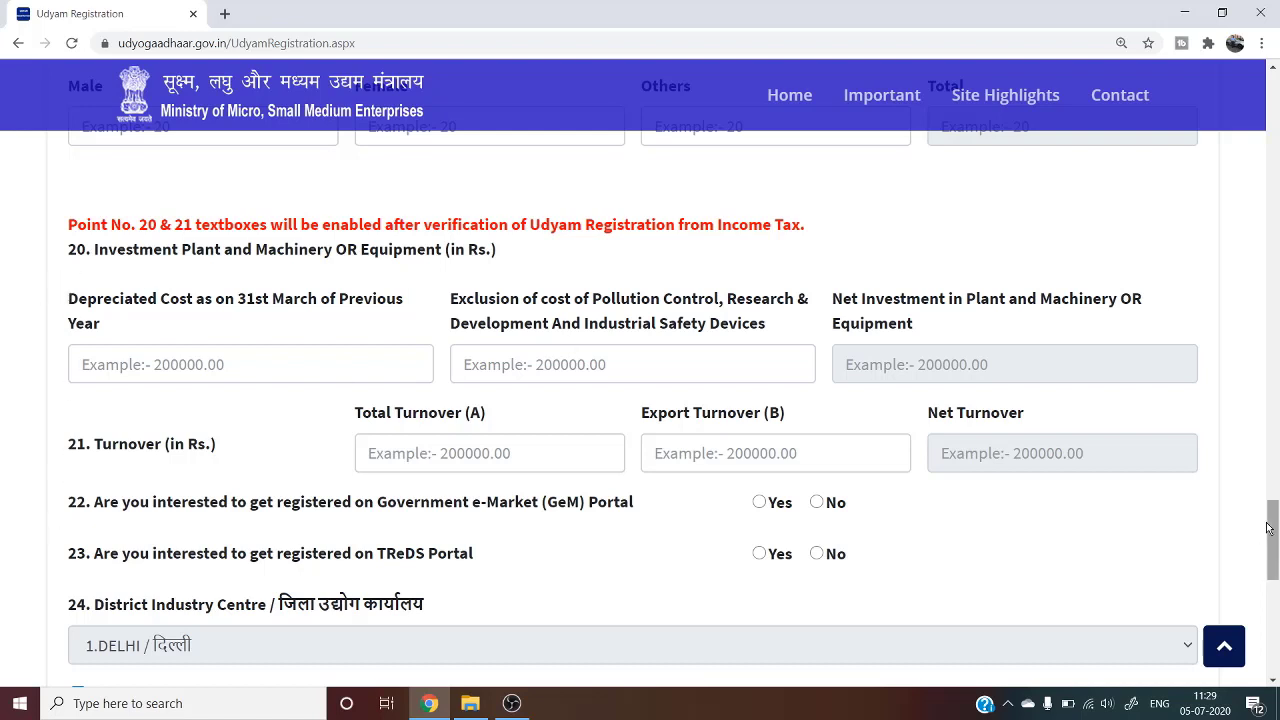
drag(1272, 535, 1225, 494)
scroll(1225, 494, down, 4)
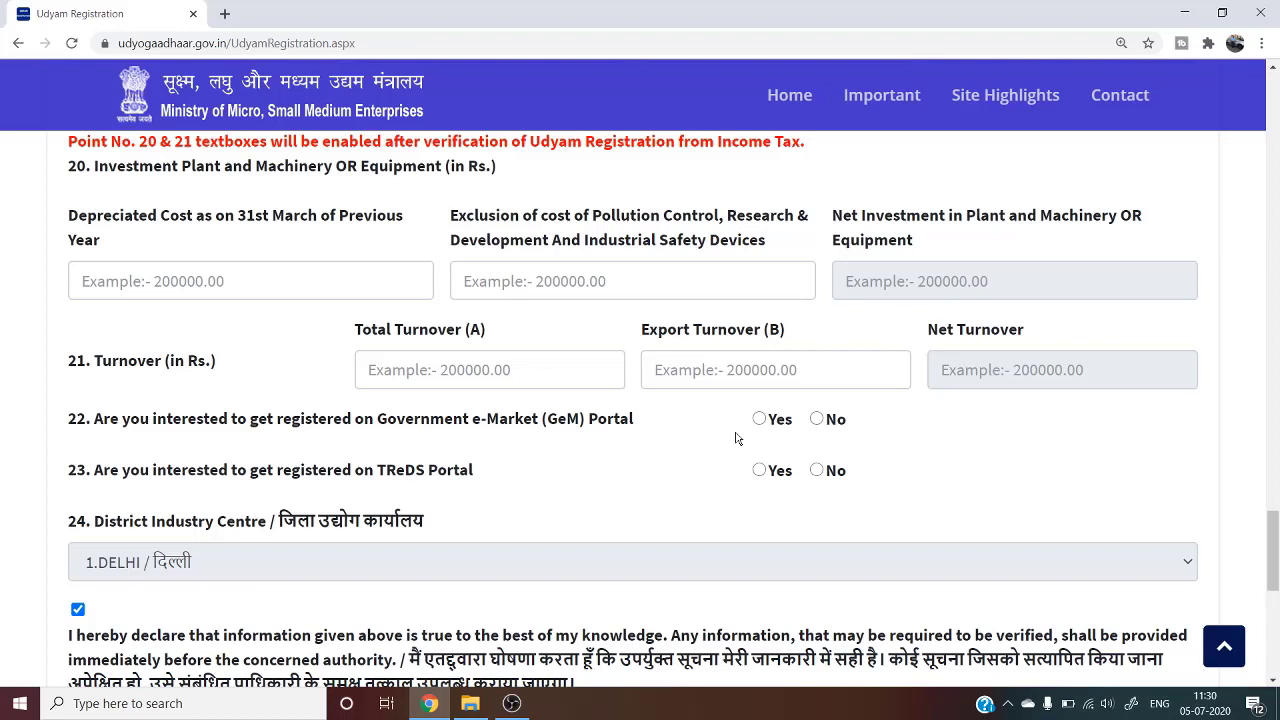
Answer No to GeM and TReDS registration and submit the form for the final OTP
click(817, 420)
click(817, 470)
scroll(560, 492, down, 3)
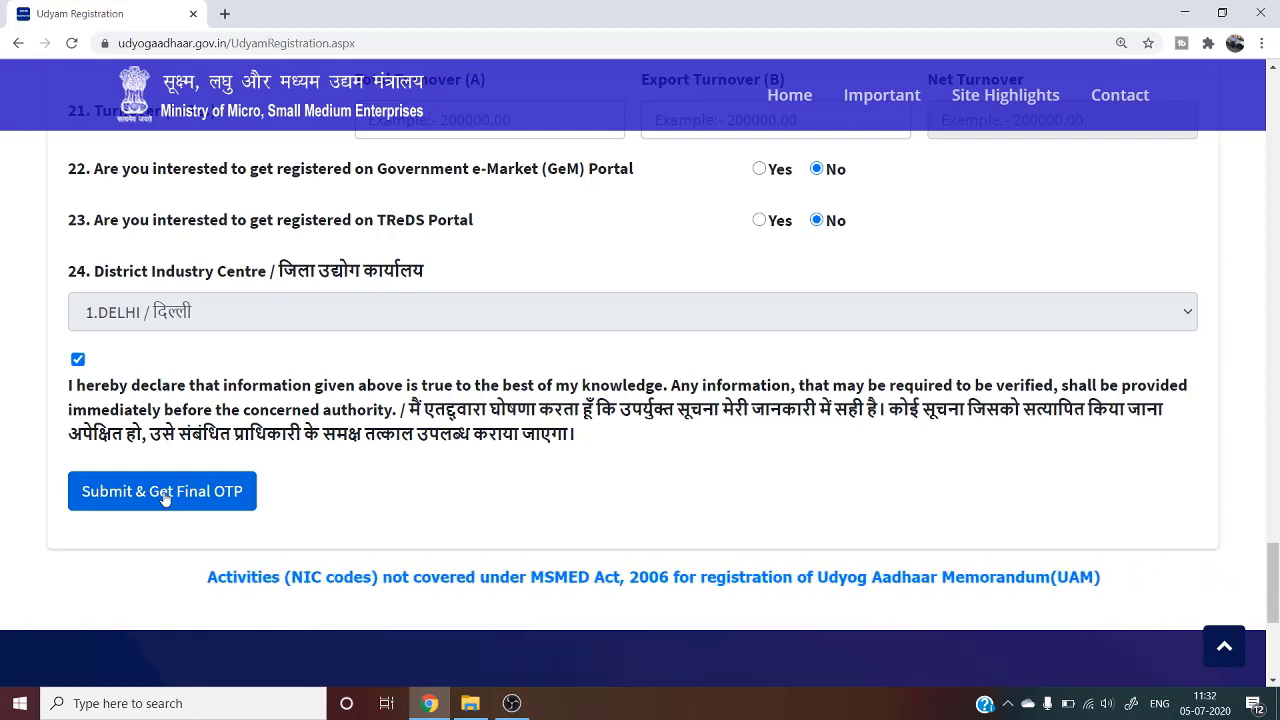
click(789, 97)
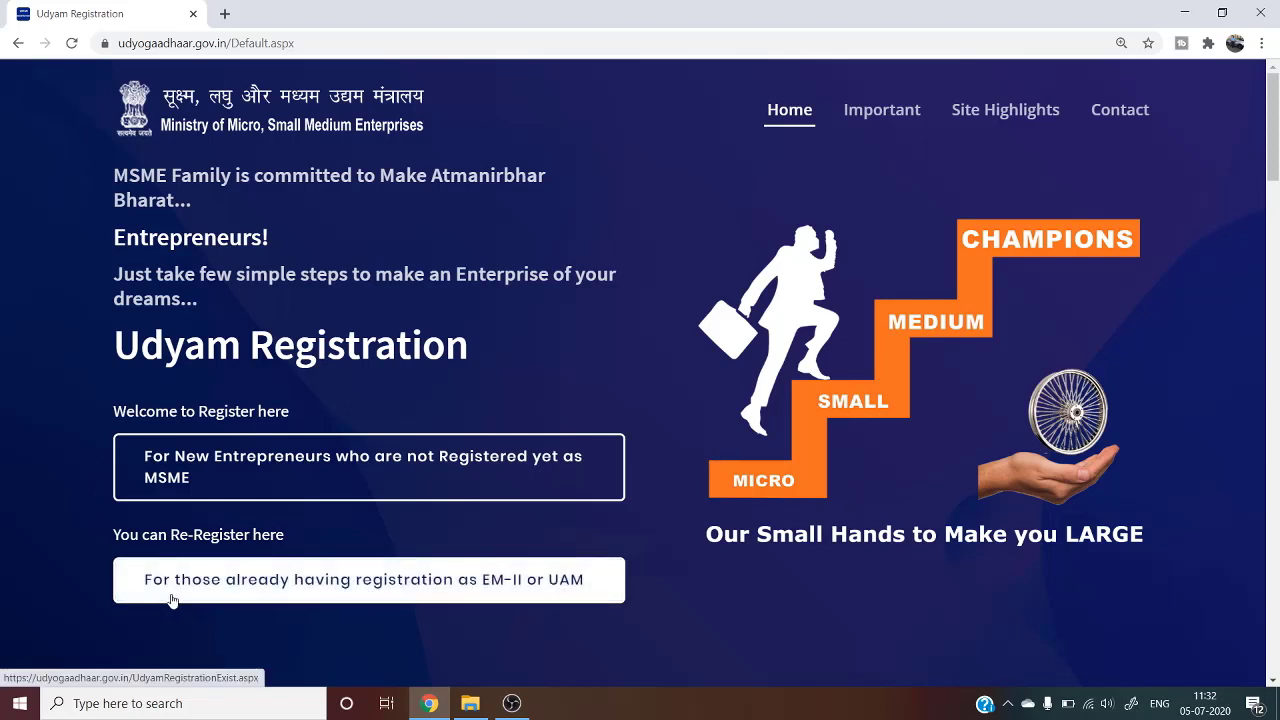
click(283, 594)
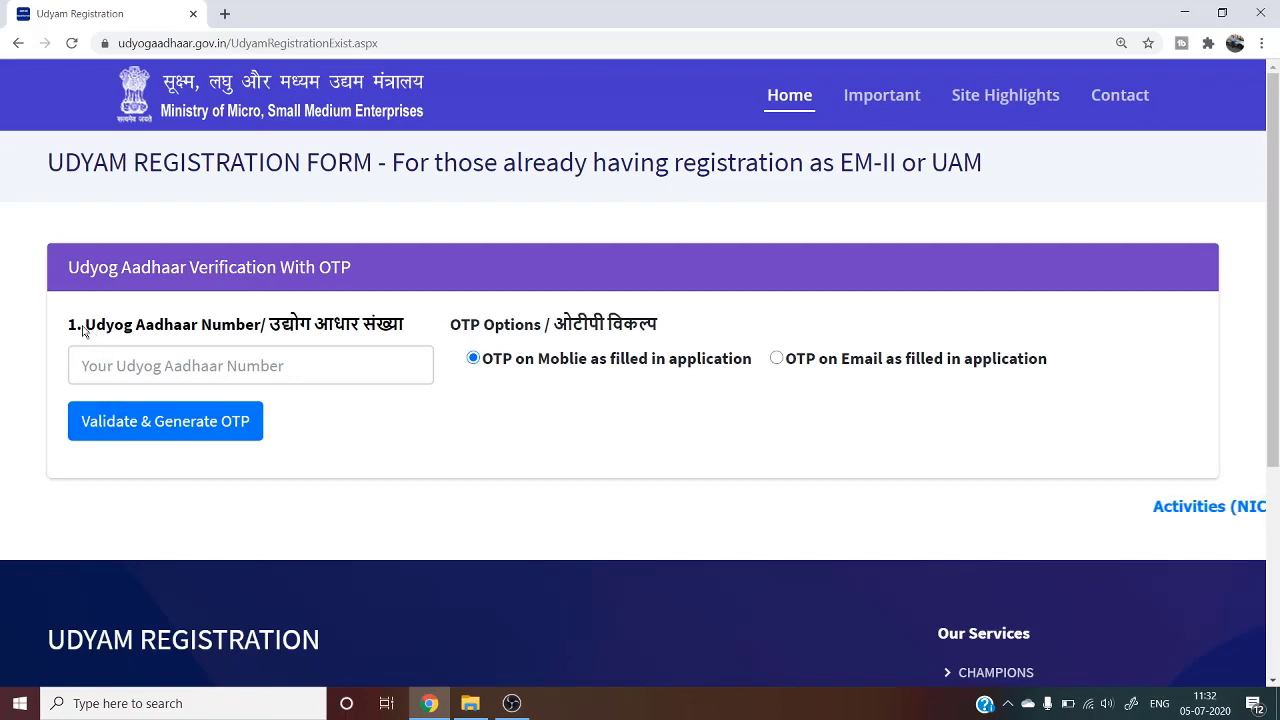
drag(86, 332, 266, 335)
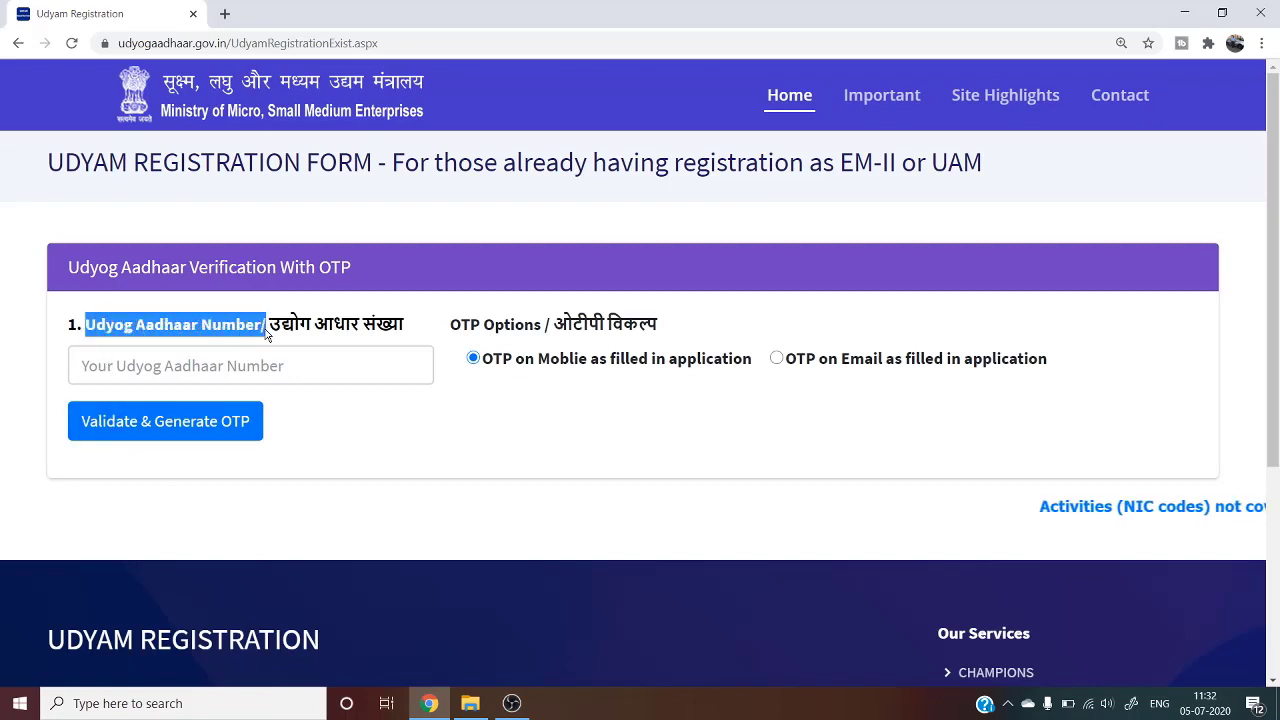
click(138, 372)
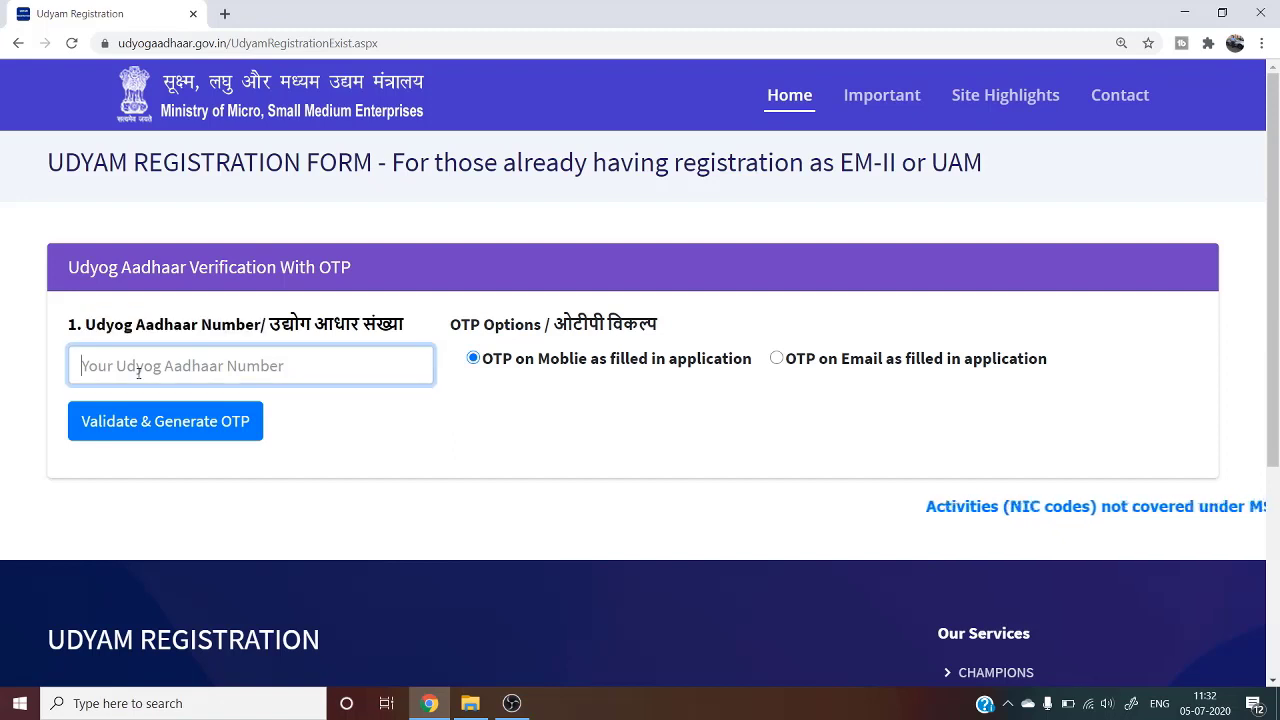